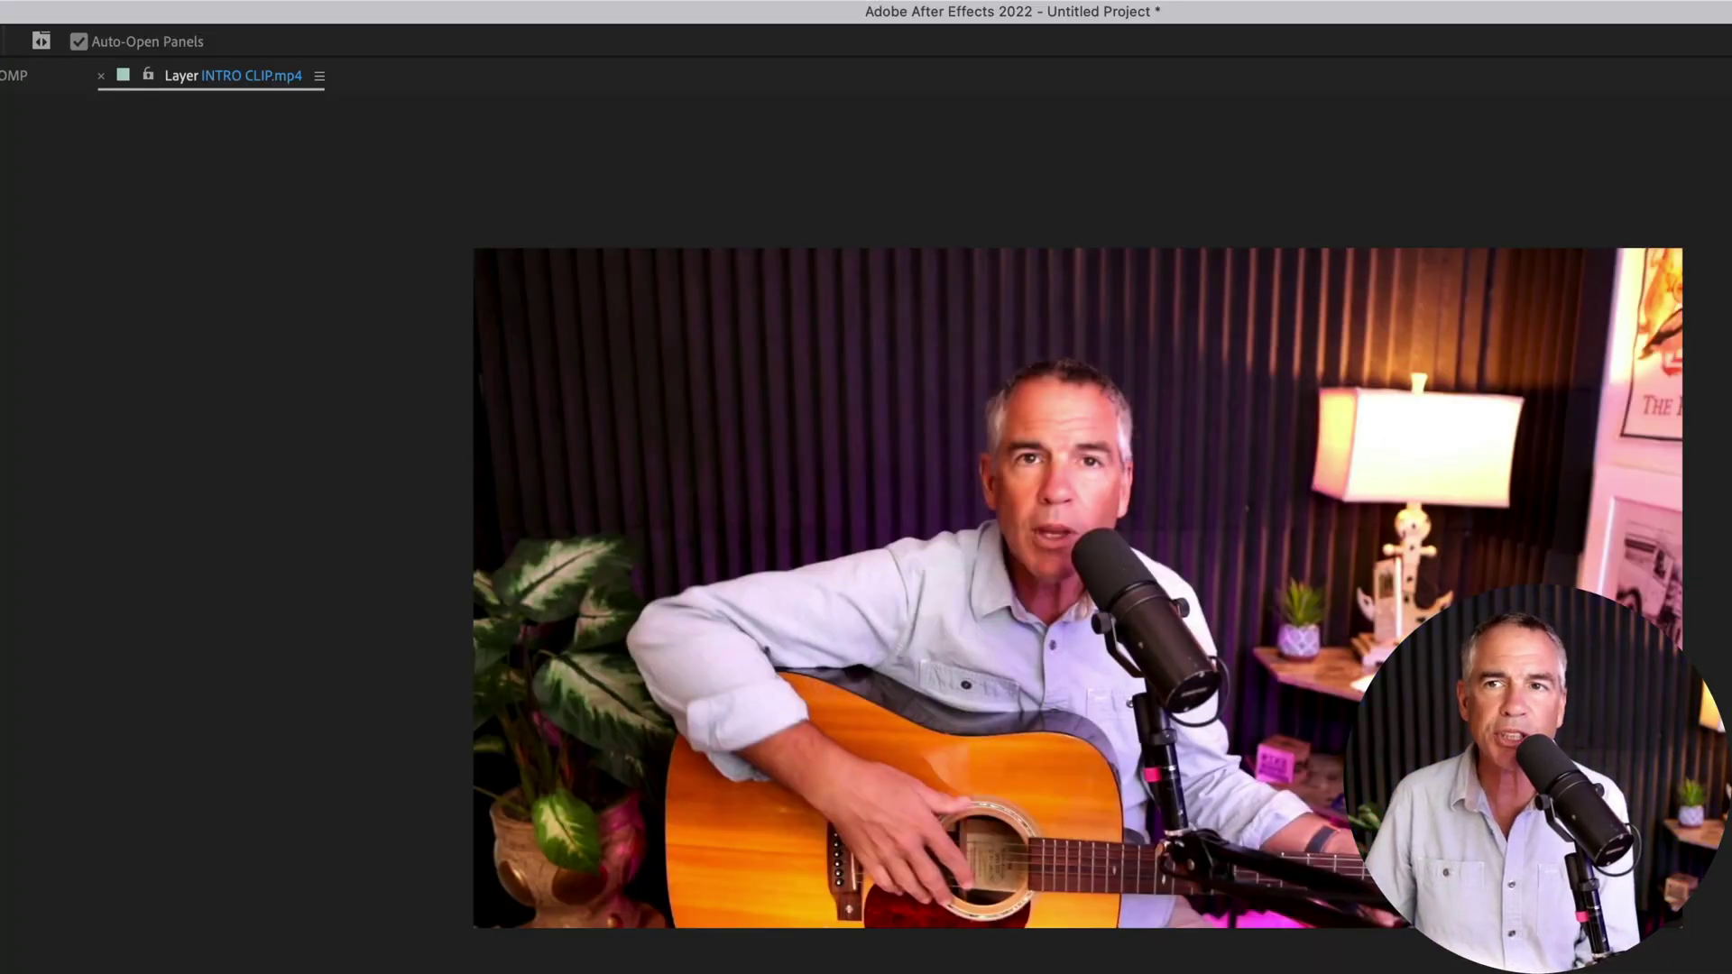
Create the MAIN COMP composition and drag INTRO CLIP.mp4 into it as its layer.
left_click(164, 12)
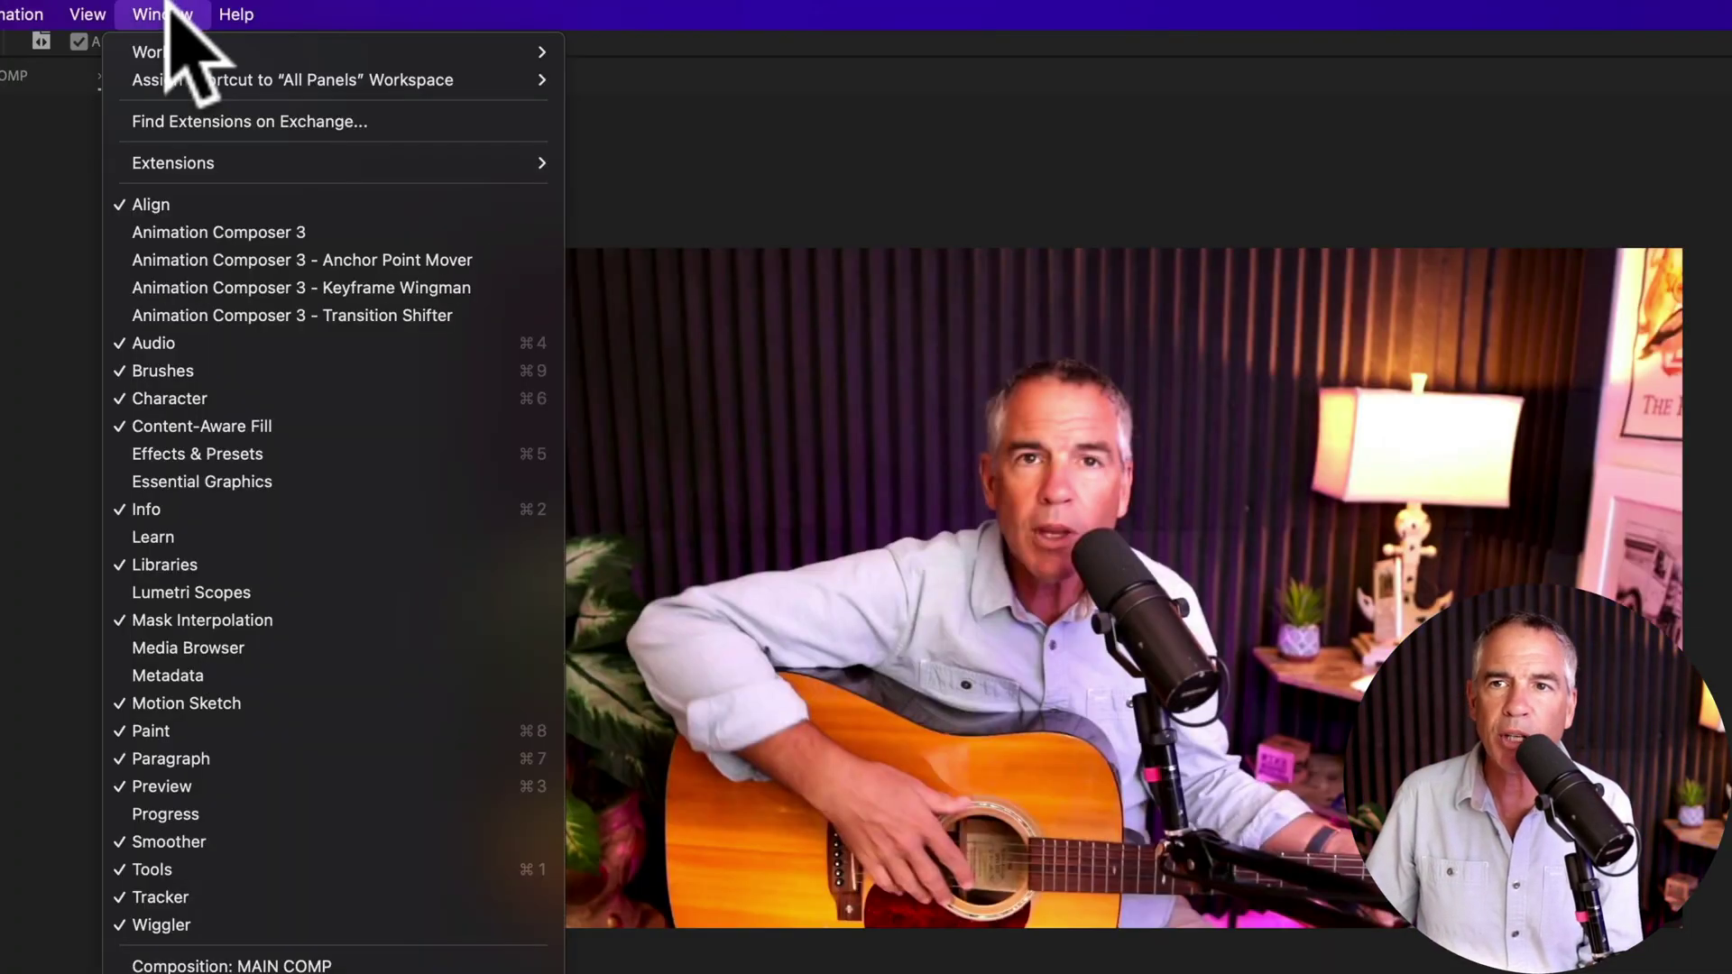
mouse_move(167, 41)
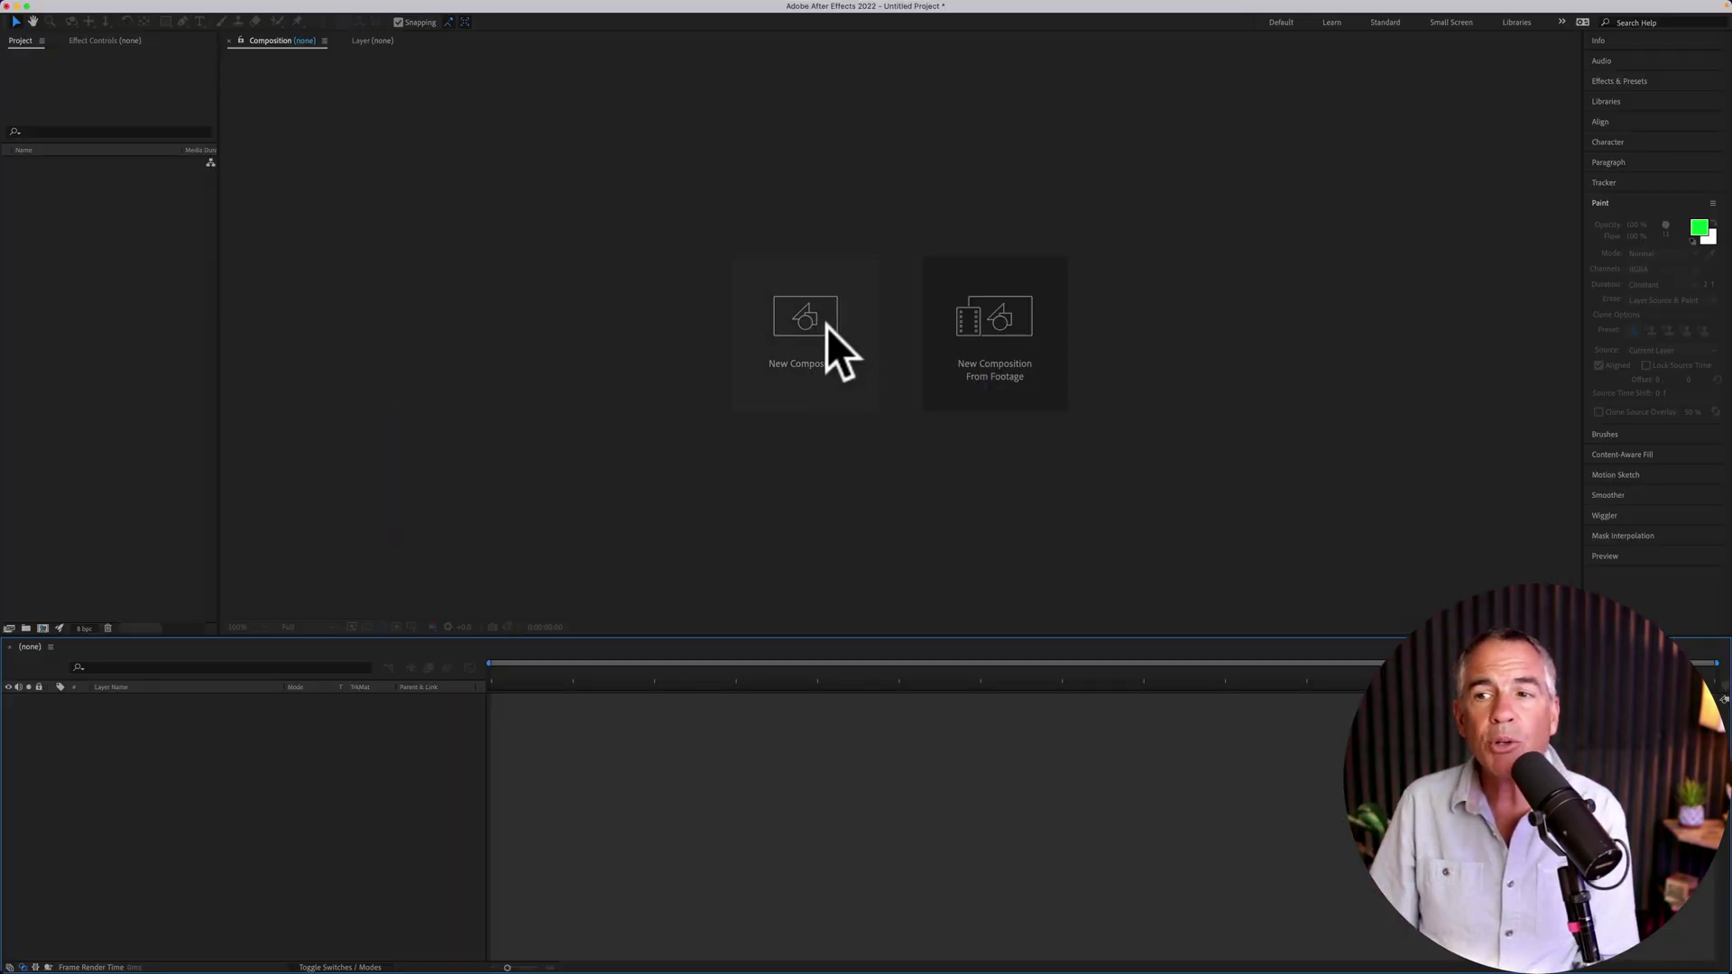
left_click(826, 327)
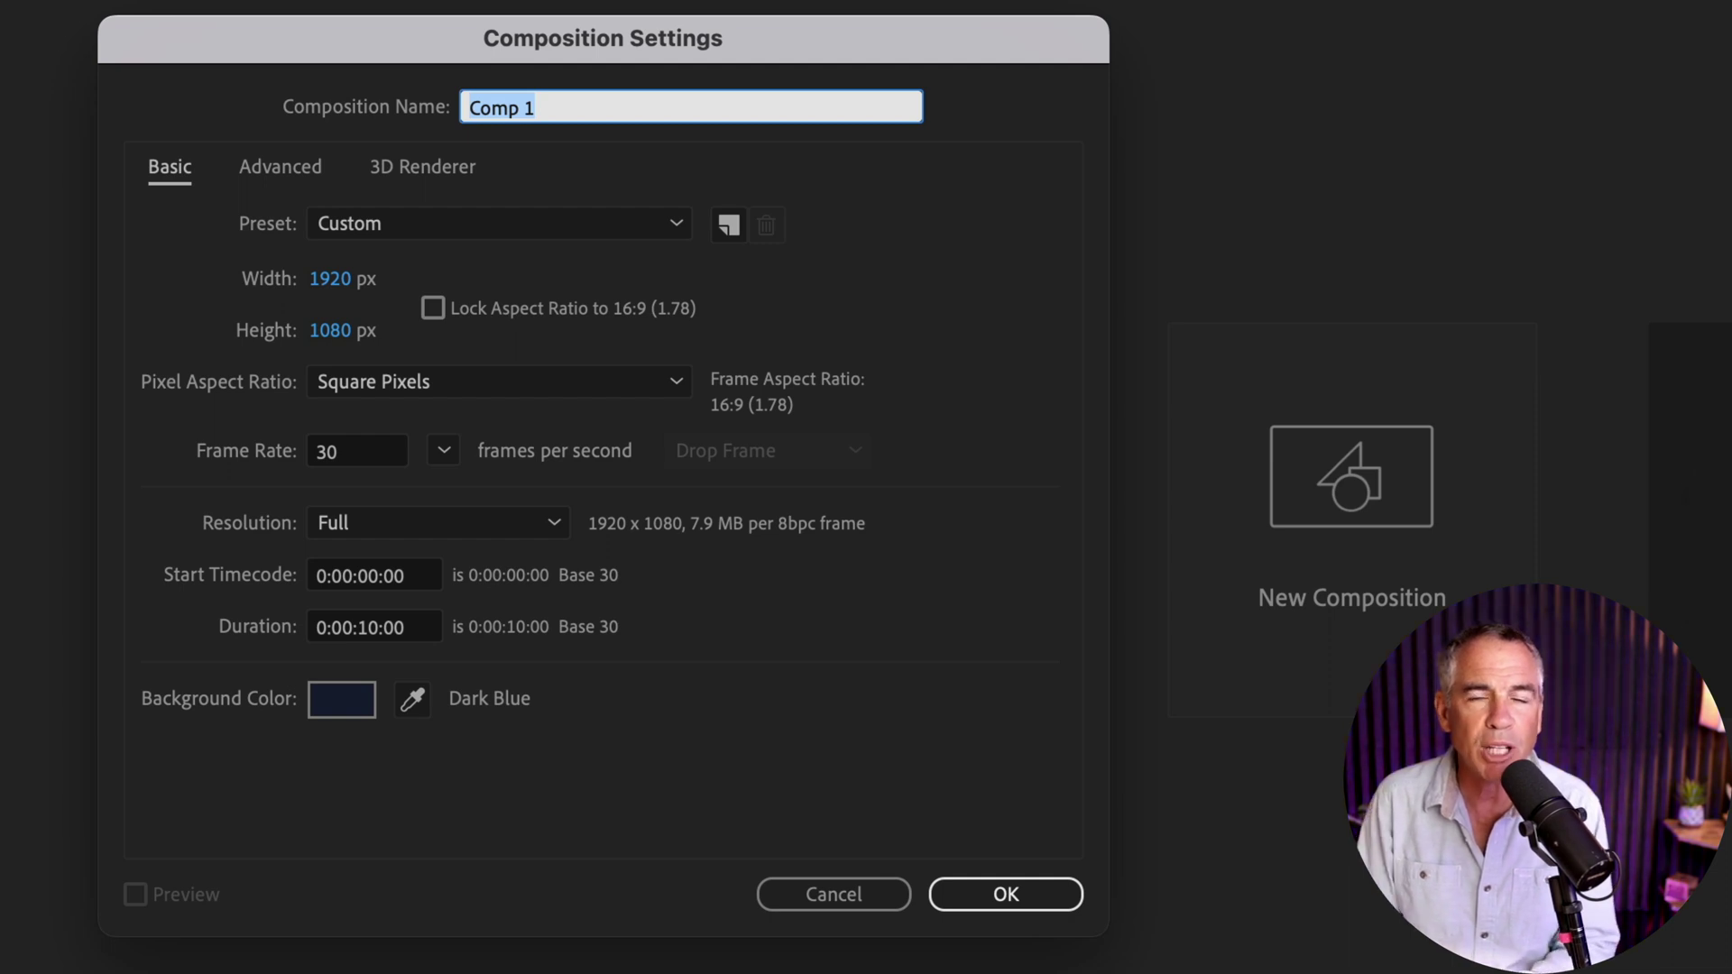
key("Return")
left_click(45, 189)
left_click_drag(45, 188, 956, 404)
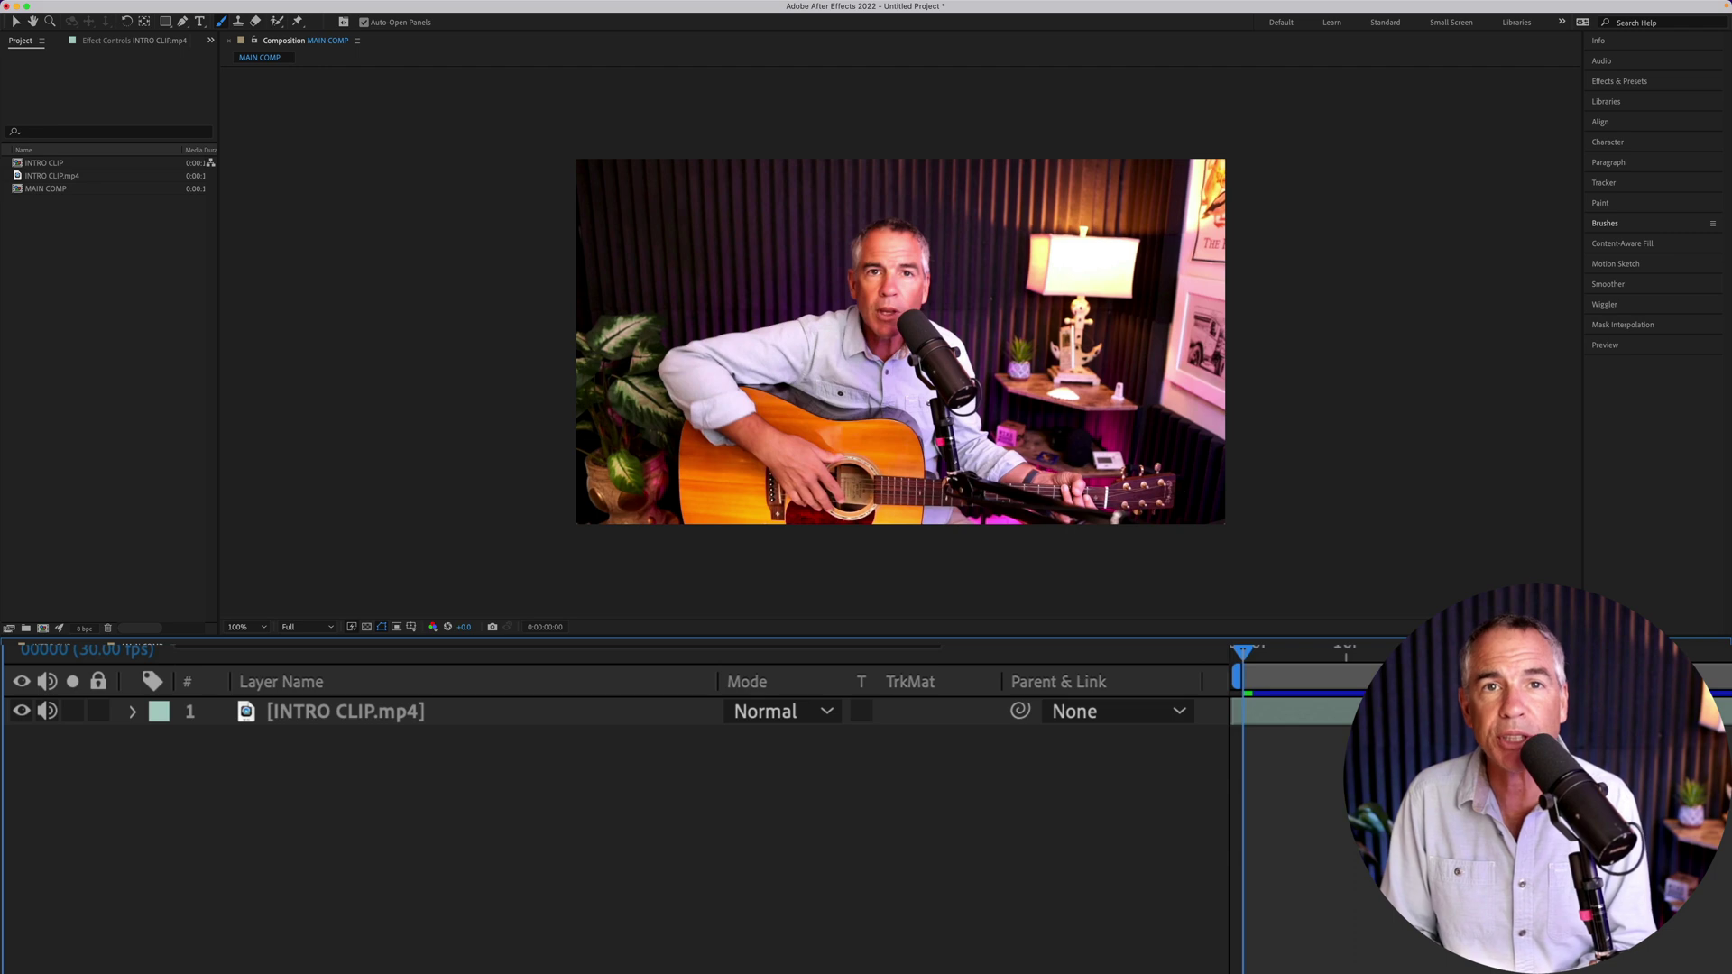
Open INTRO CLIP.mp4 in the Layer panel and expand the Paint and Brushes panels.
left_click(387, 709)
double_click(330, 711)
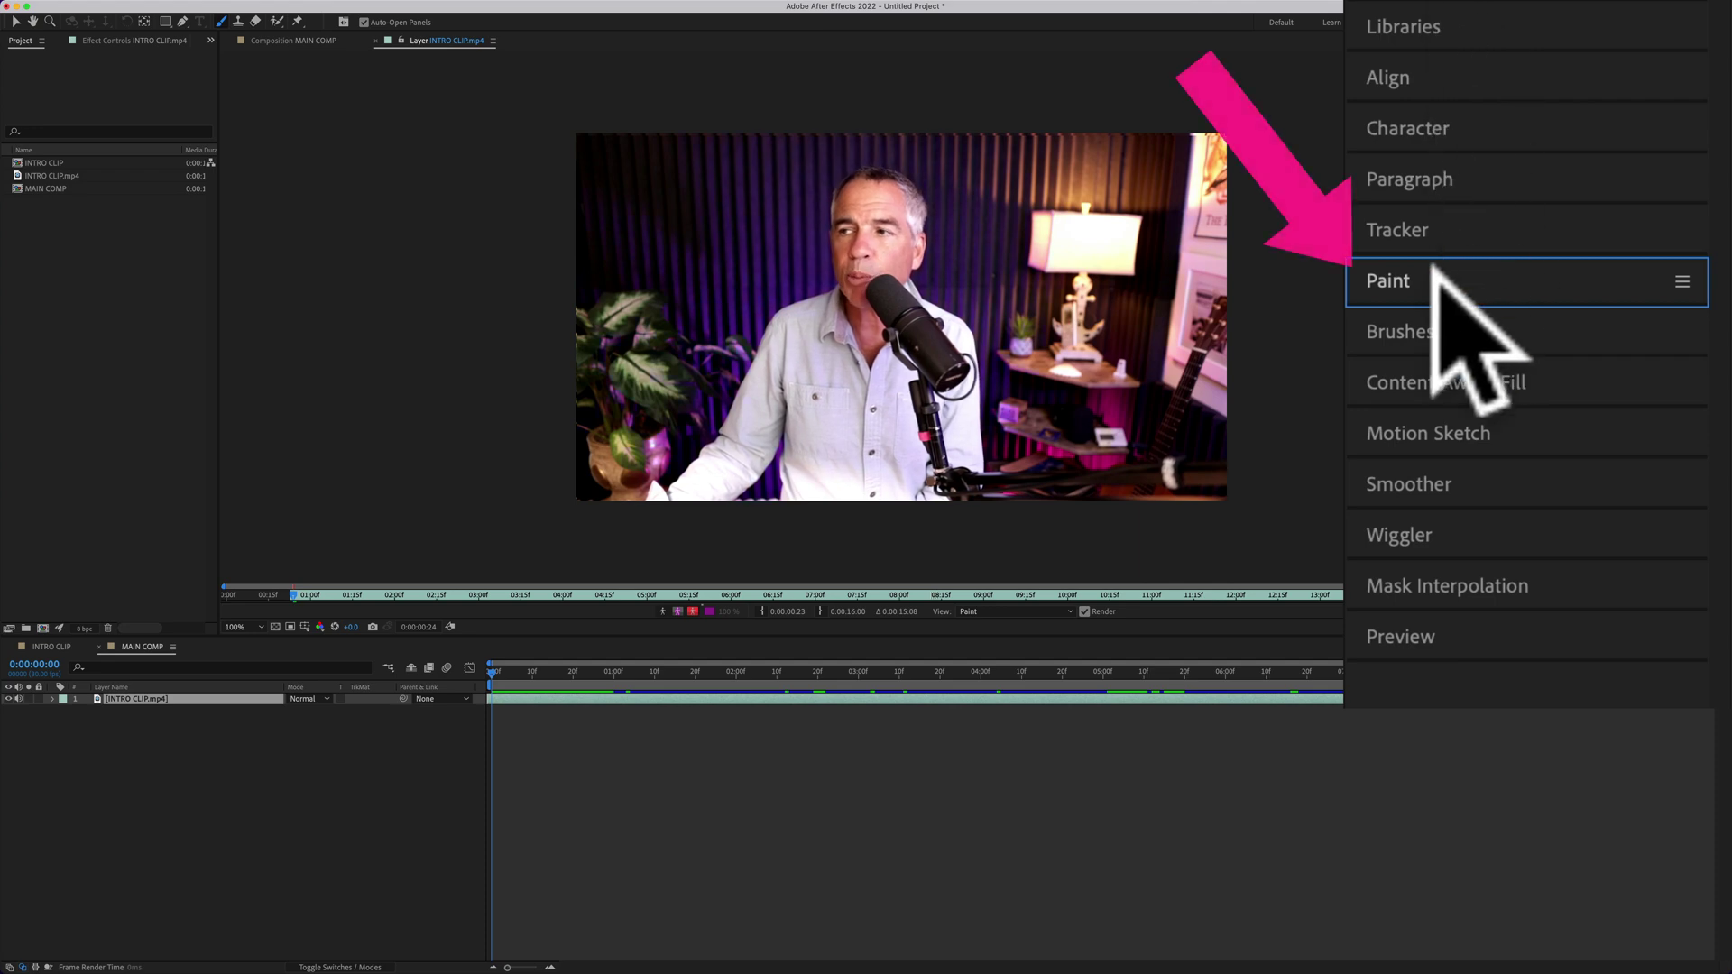
left_click(1434, 271)
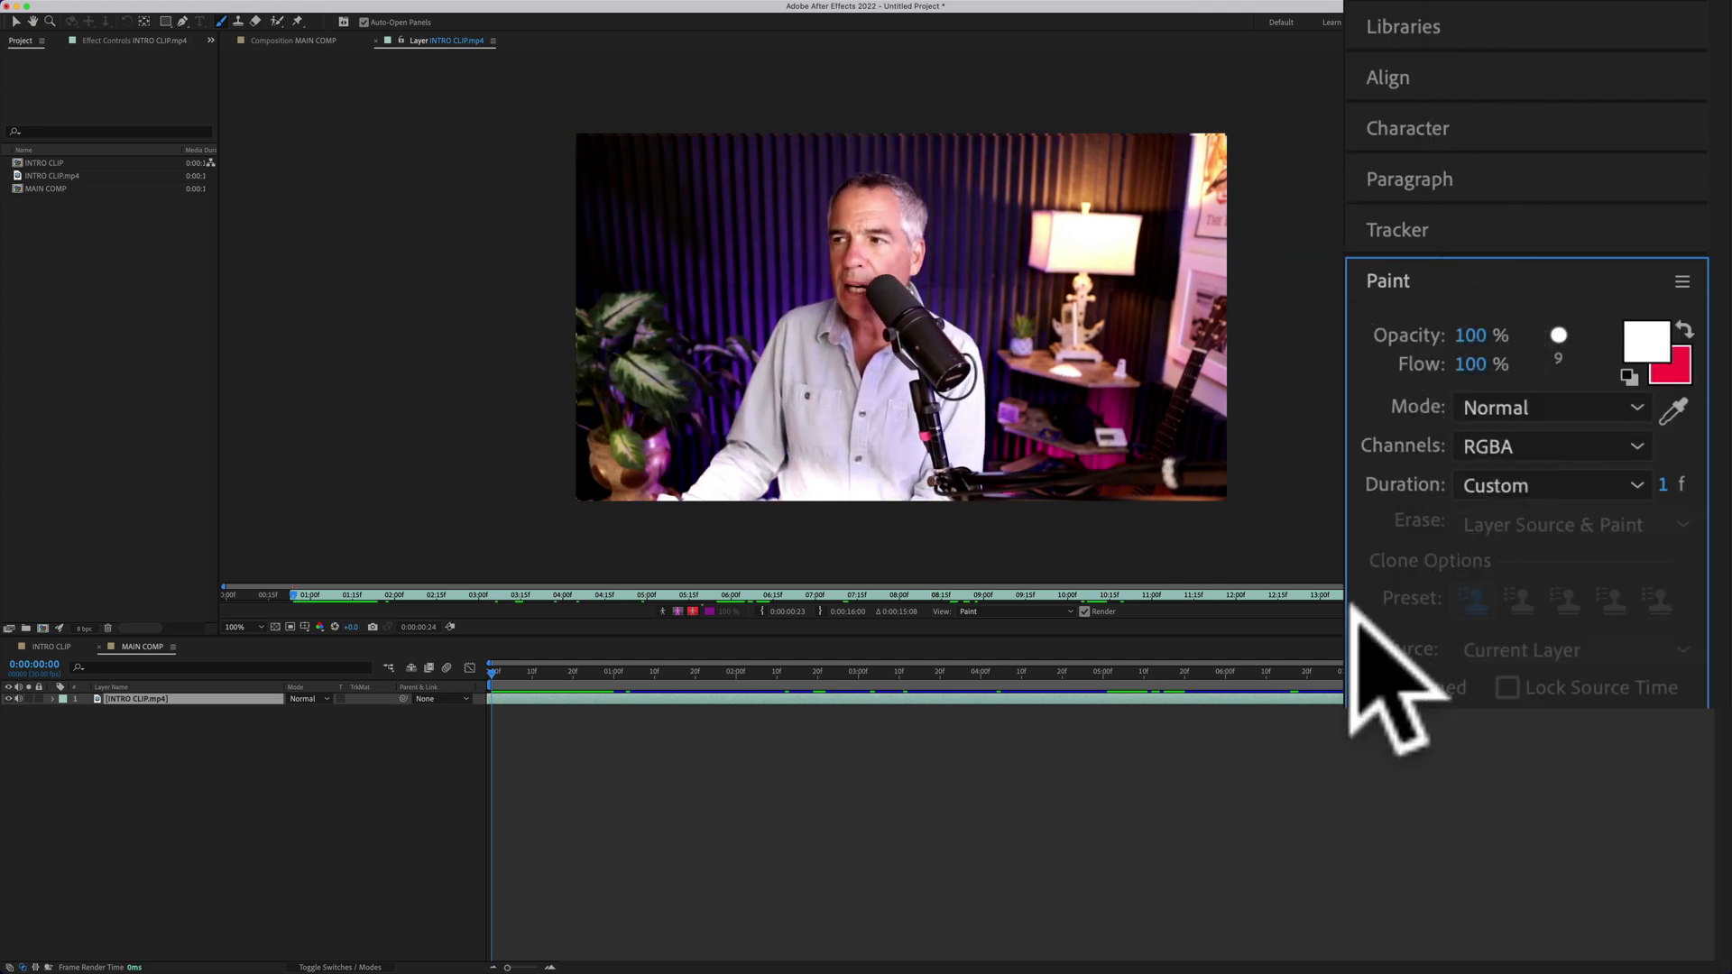
left_click(1560, 337)
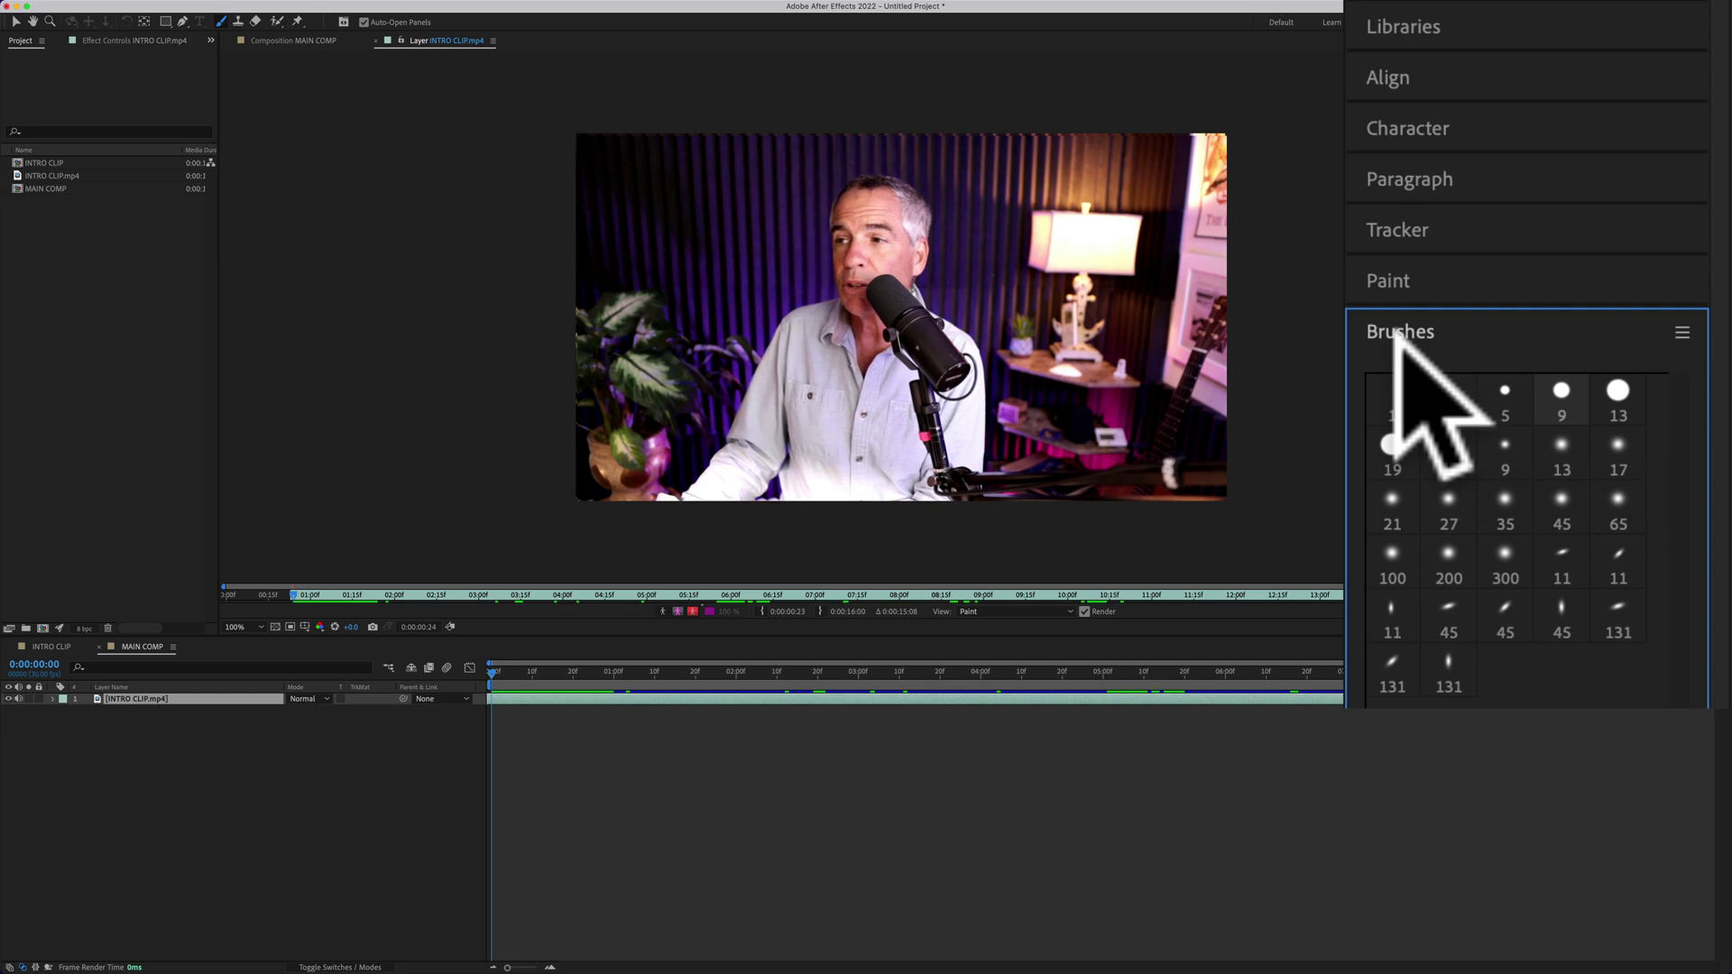
Keep the Paint settings at white foreground colour, Normal mode and RGBA channels.
left_click(1398, 277)
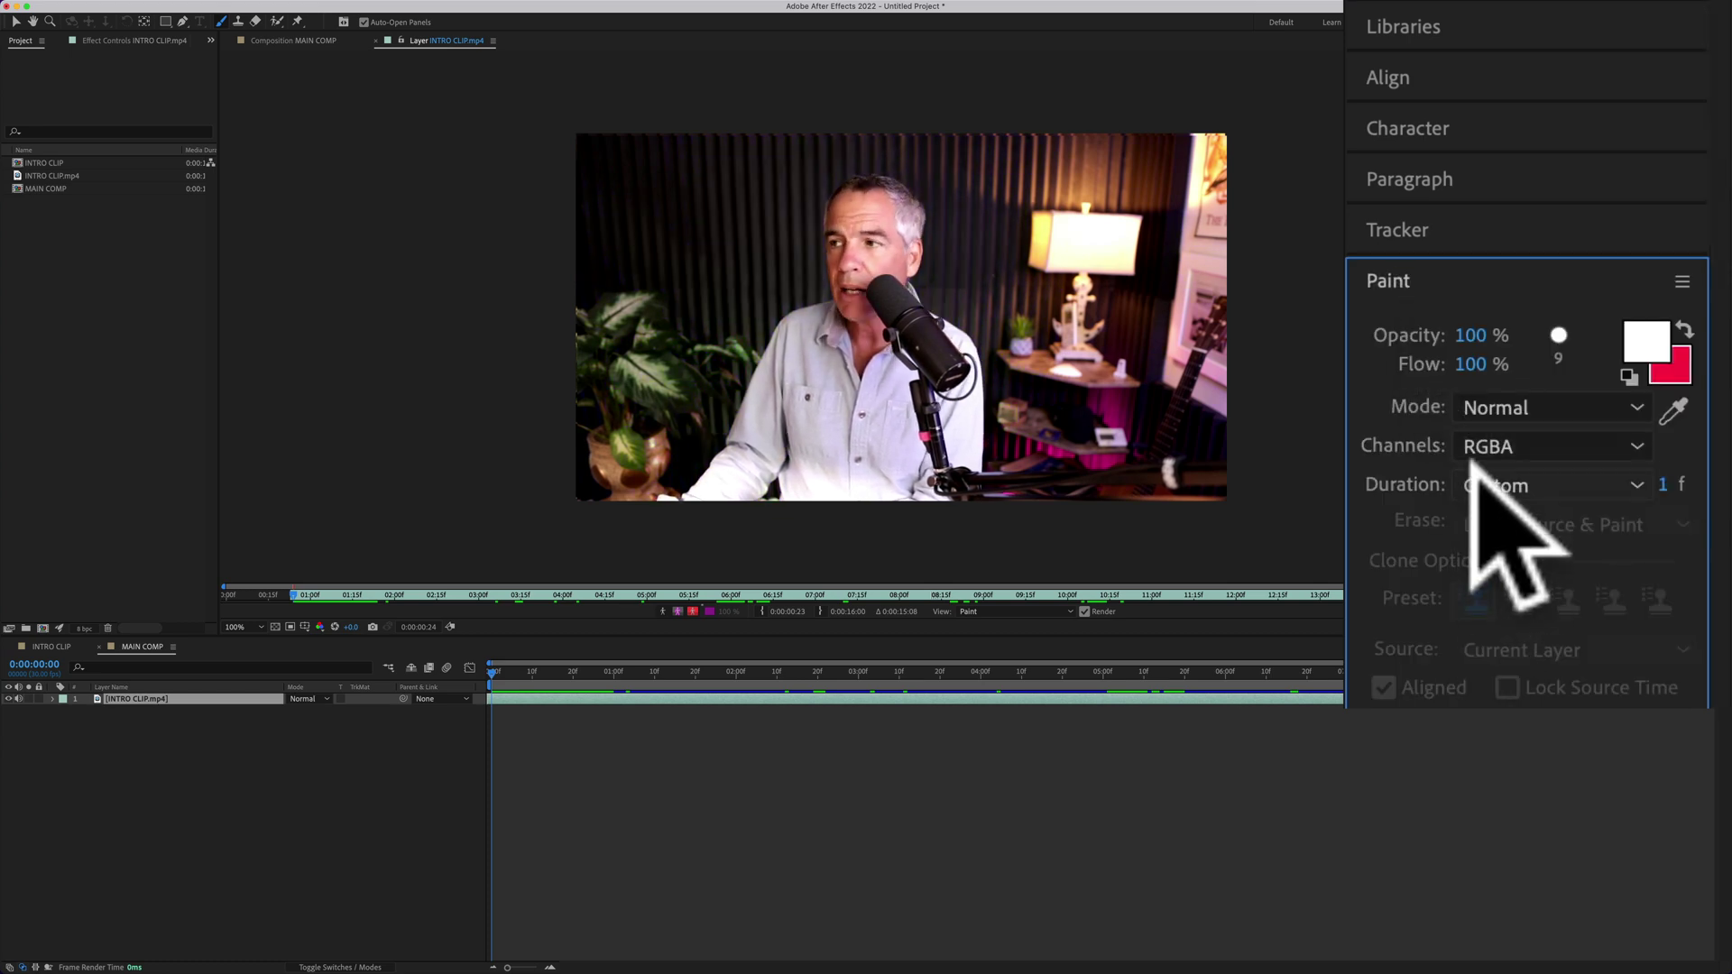
left_click(1645, 354)
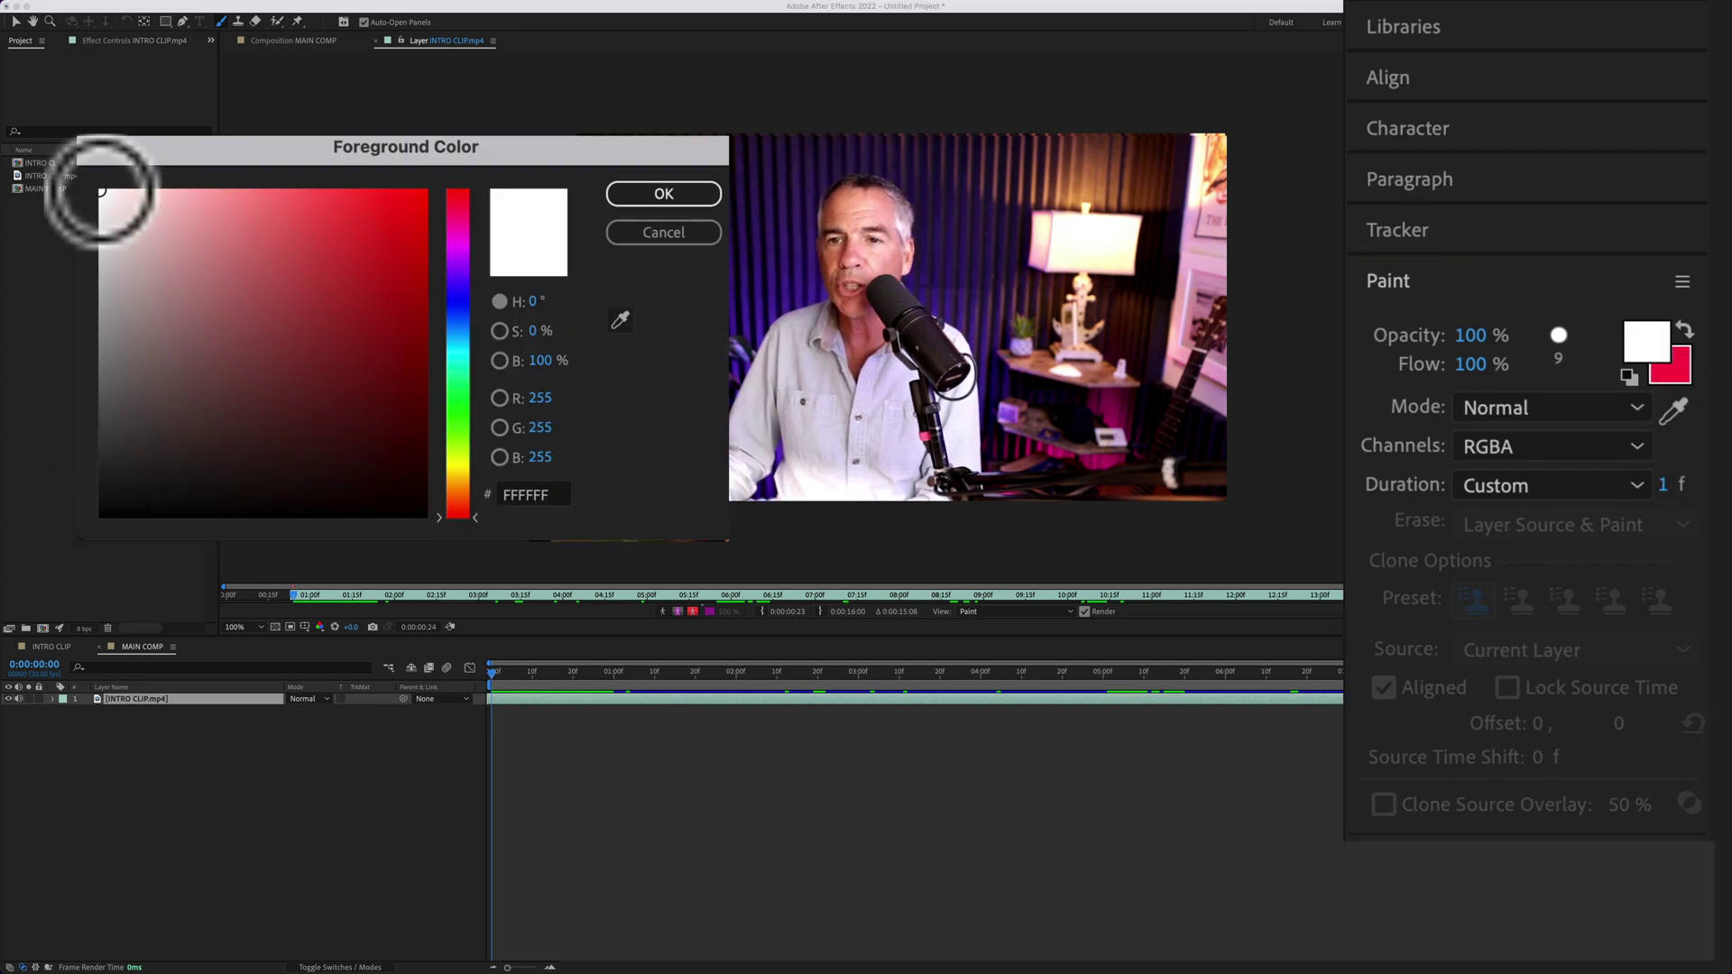
left_click(649, 193)
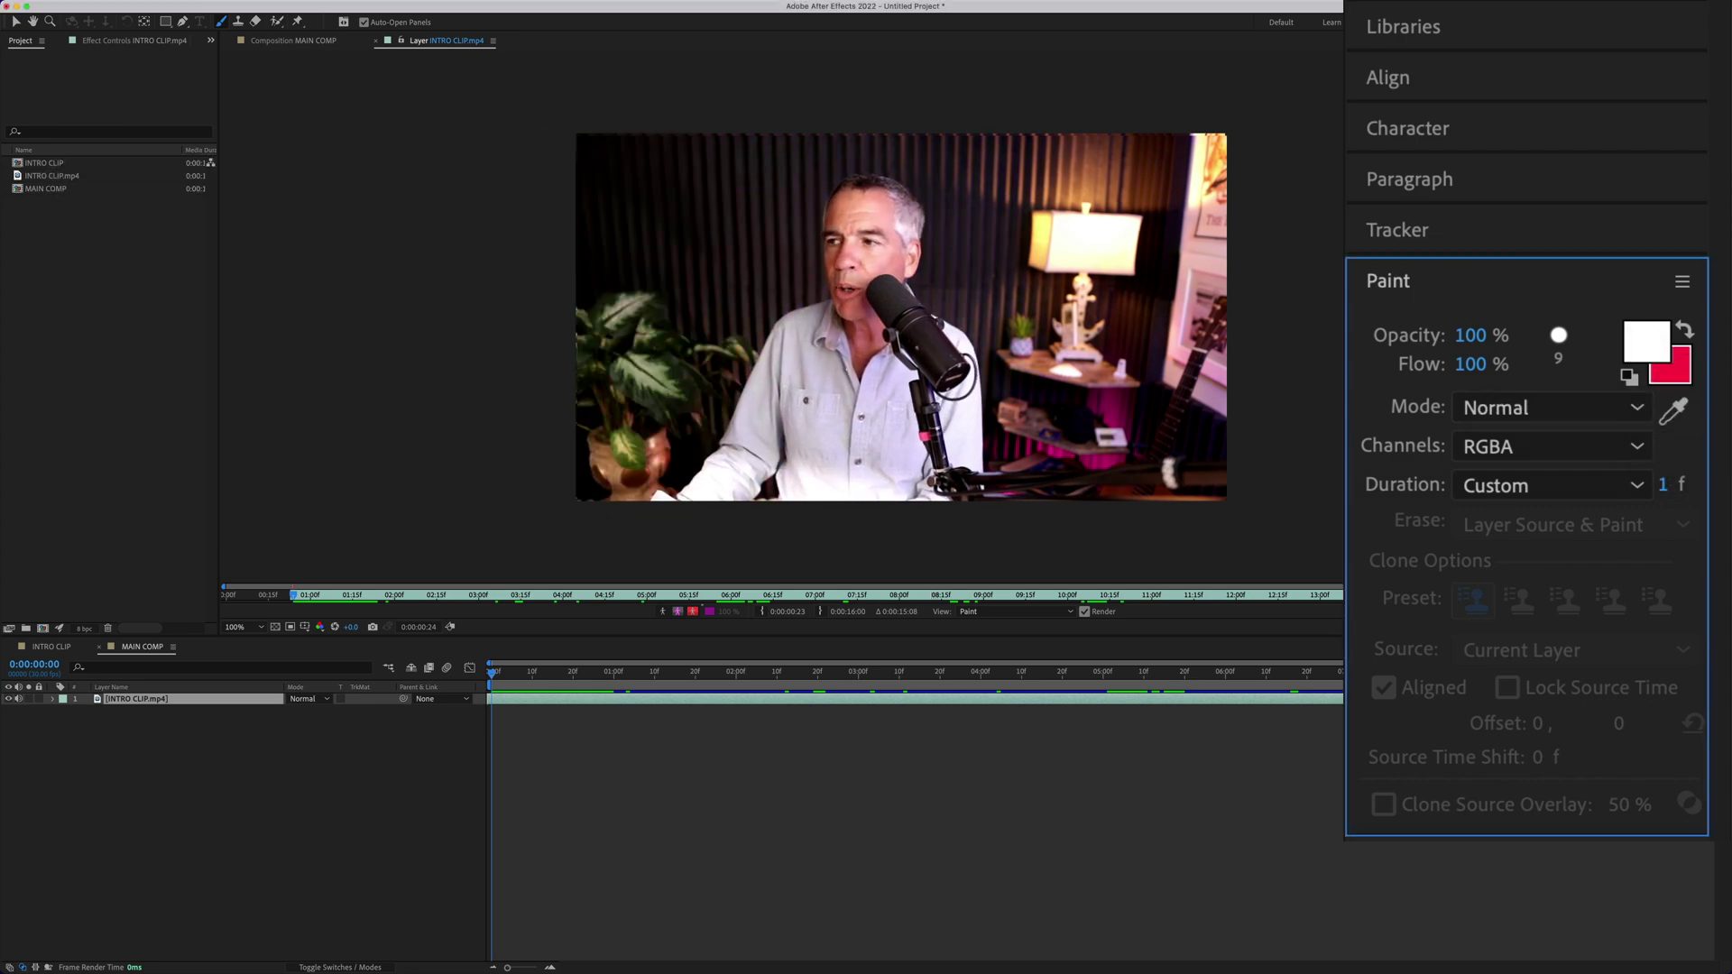
left_click(1614, 406)
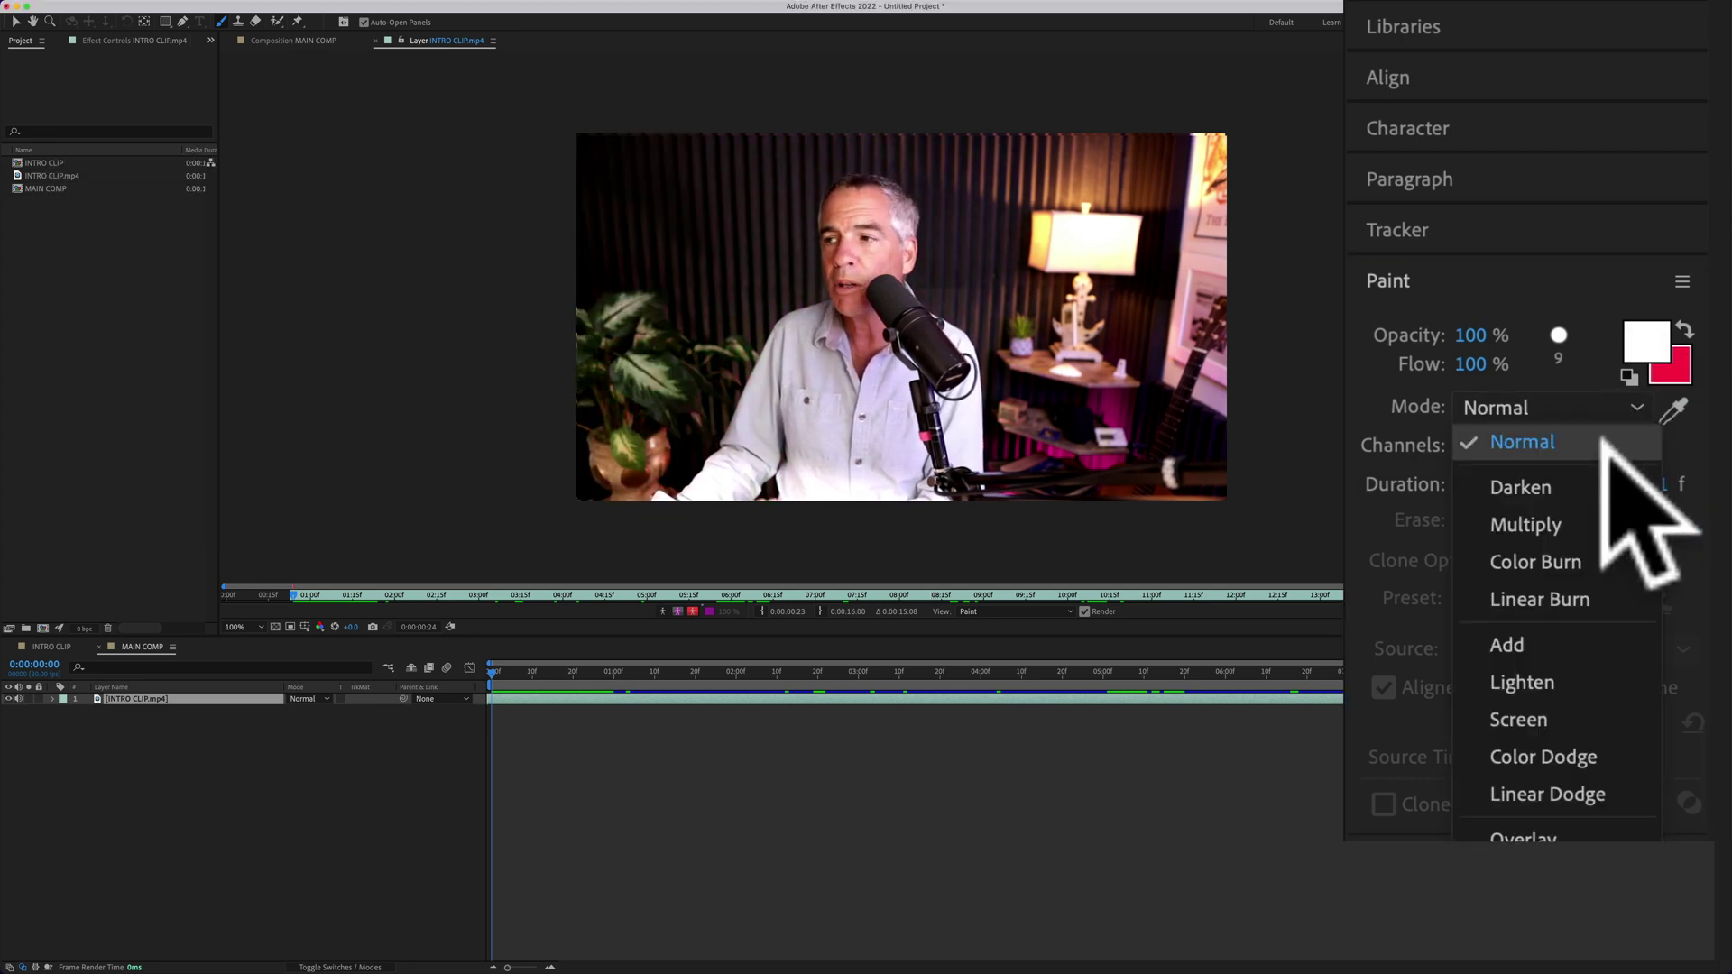
left_click(1606, 438)
left_click(1613, 451)
left_click(1601, 479)
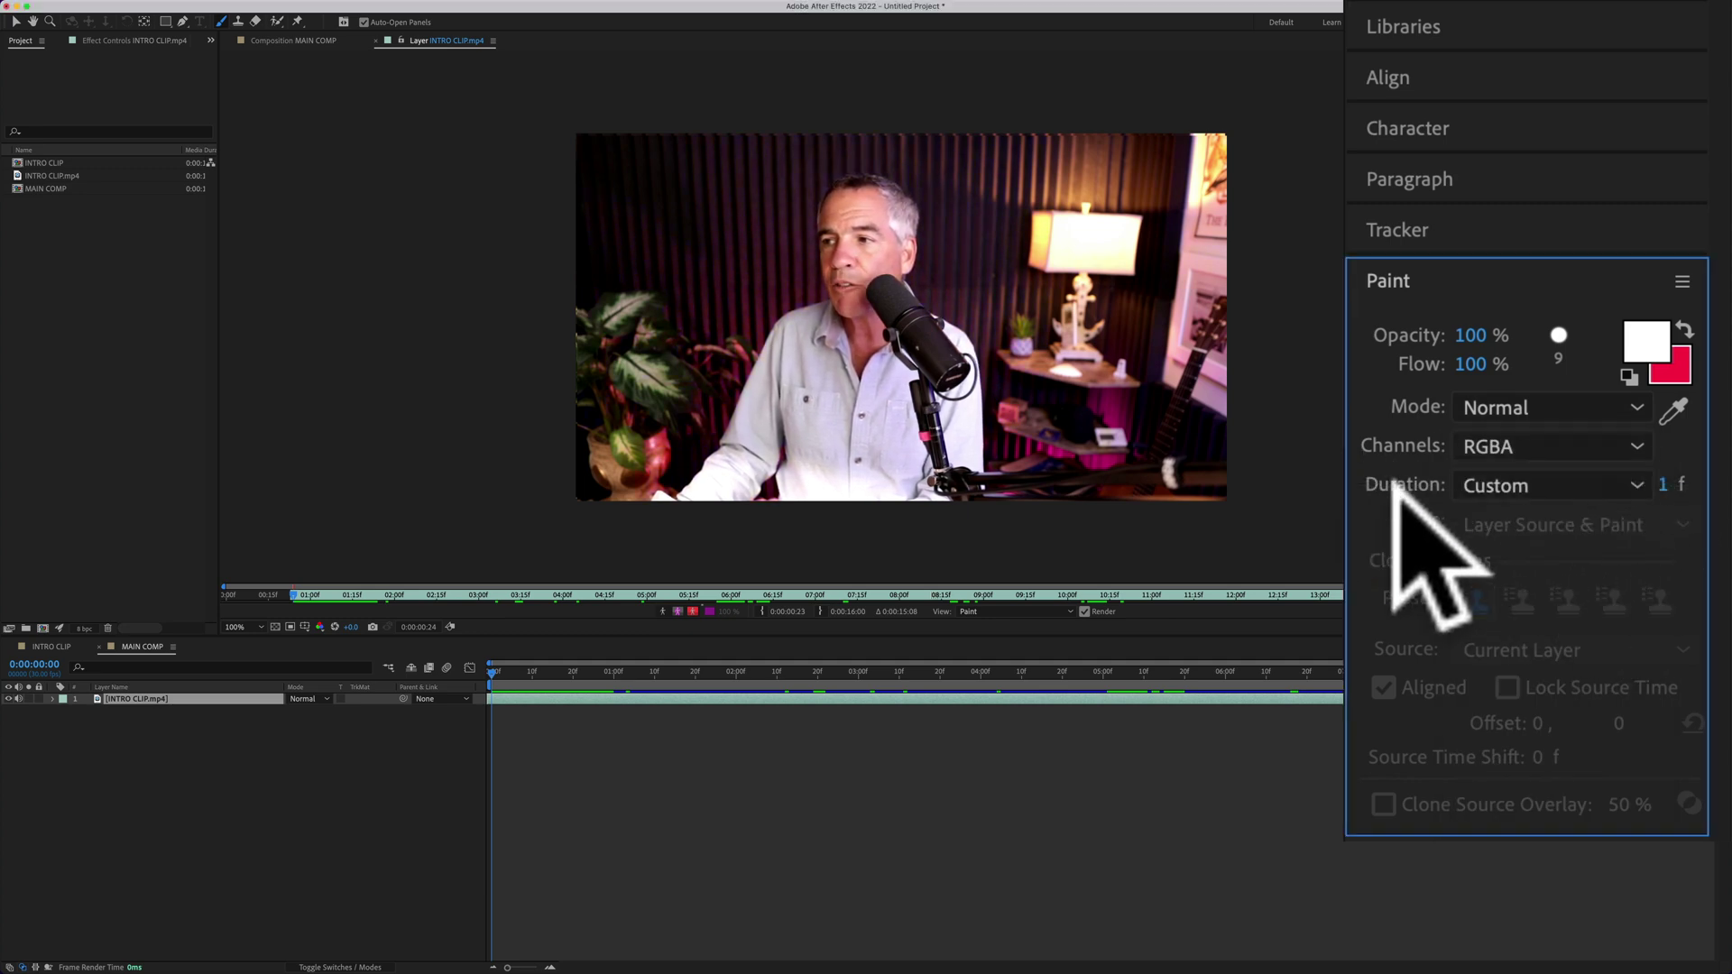
Set a Custom stroke duration of 1 frame and paint two white test strokes.
left_click(1596, 478)
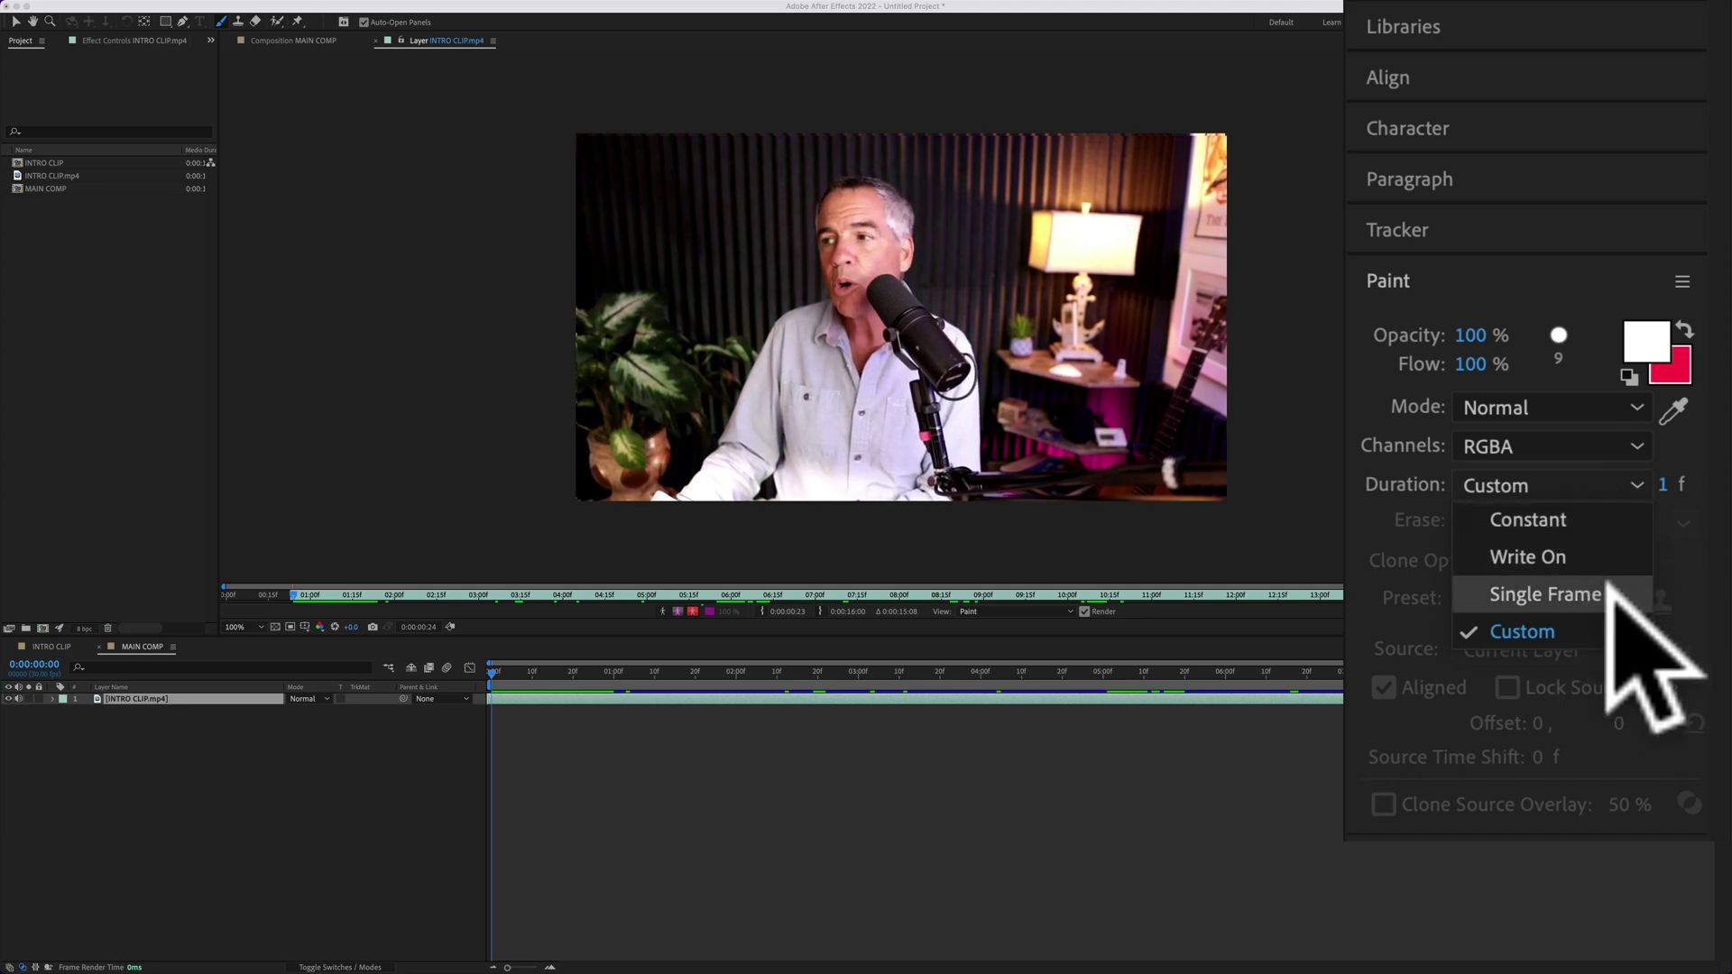
left_click(1598, 621)
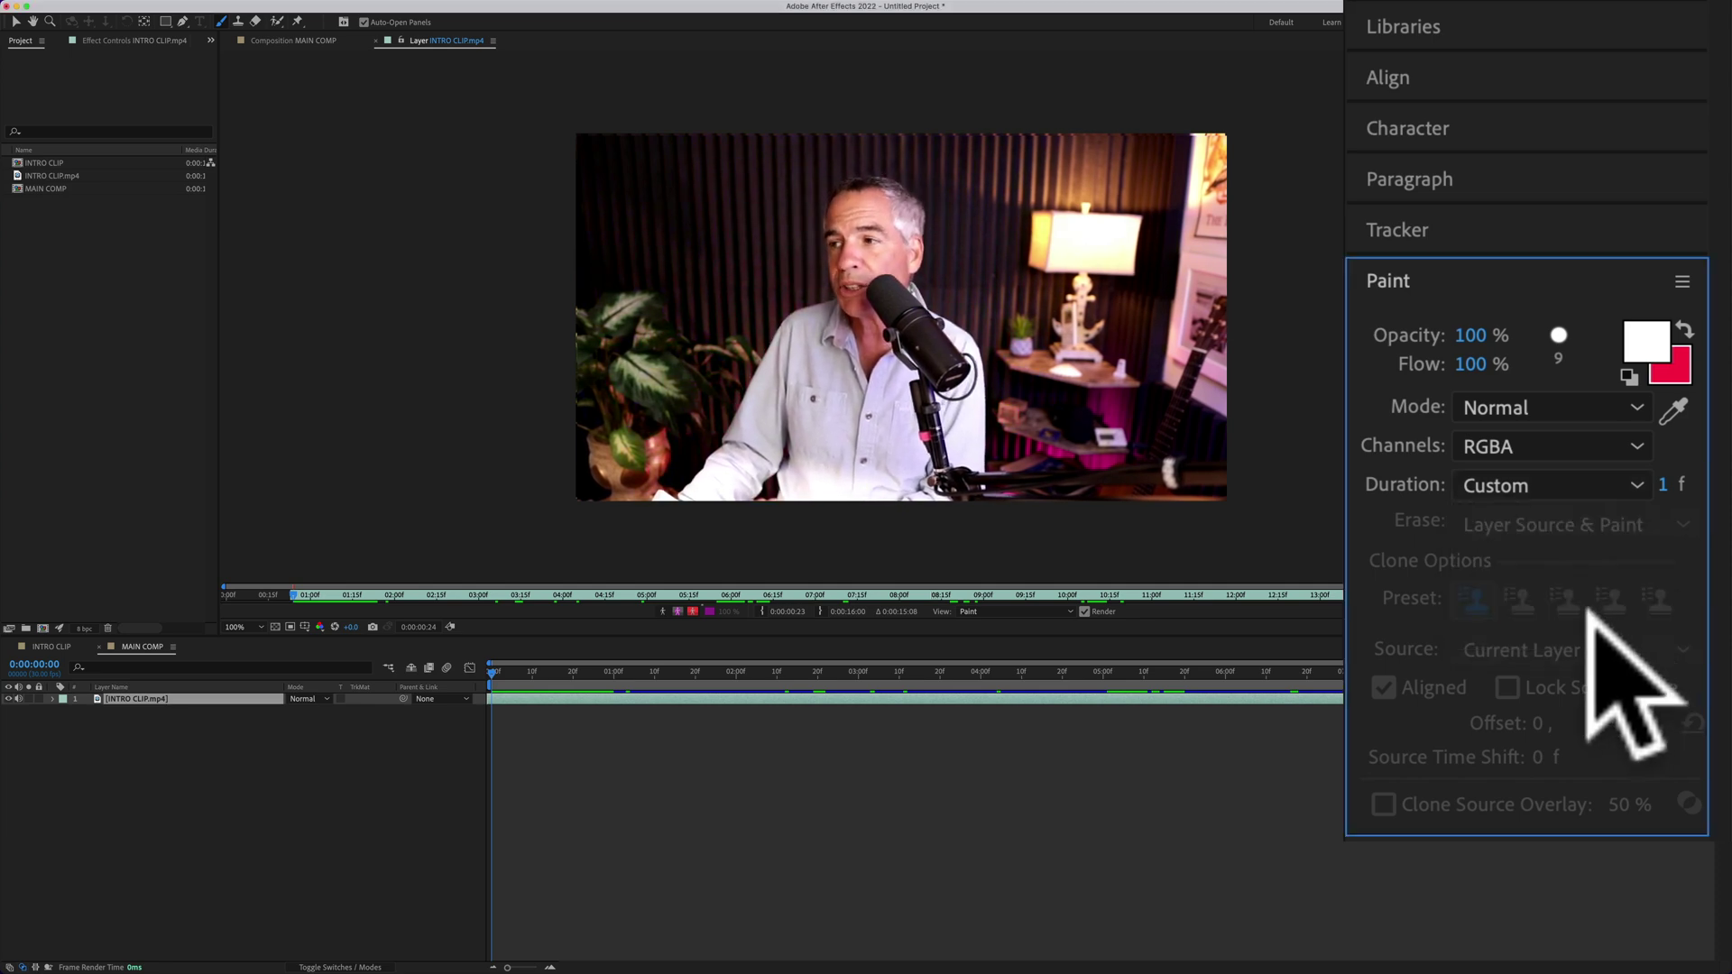
left_click(1667, 485)
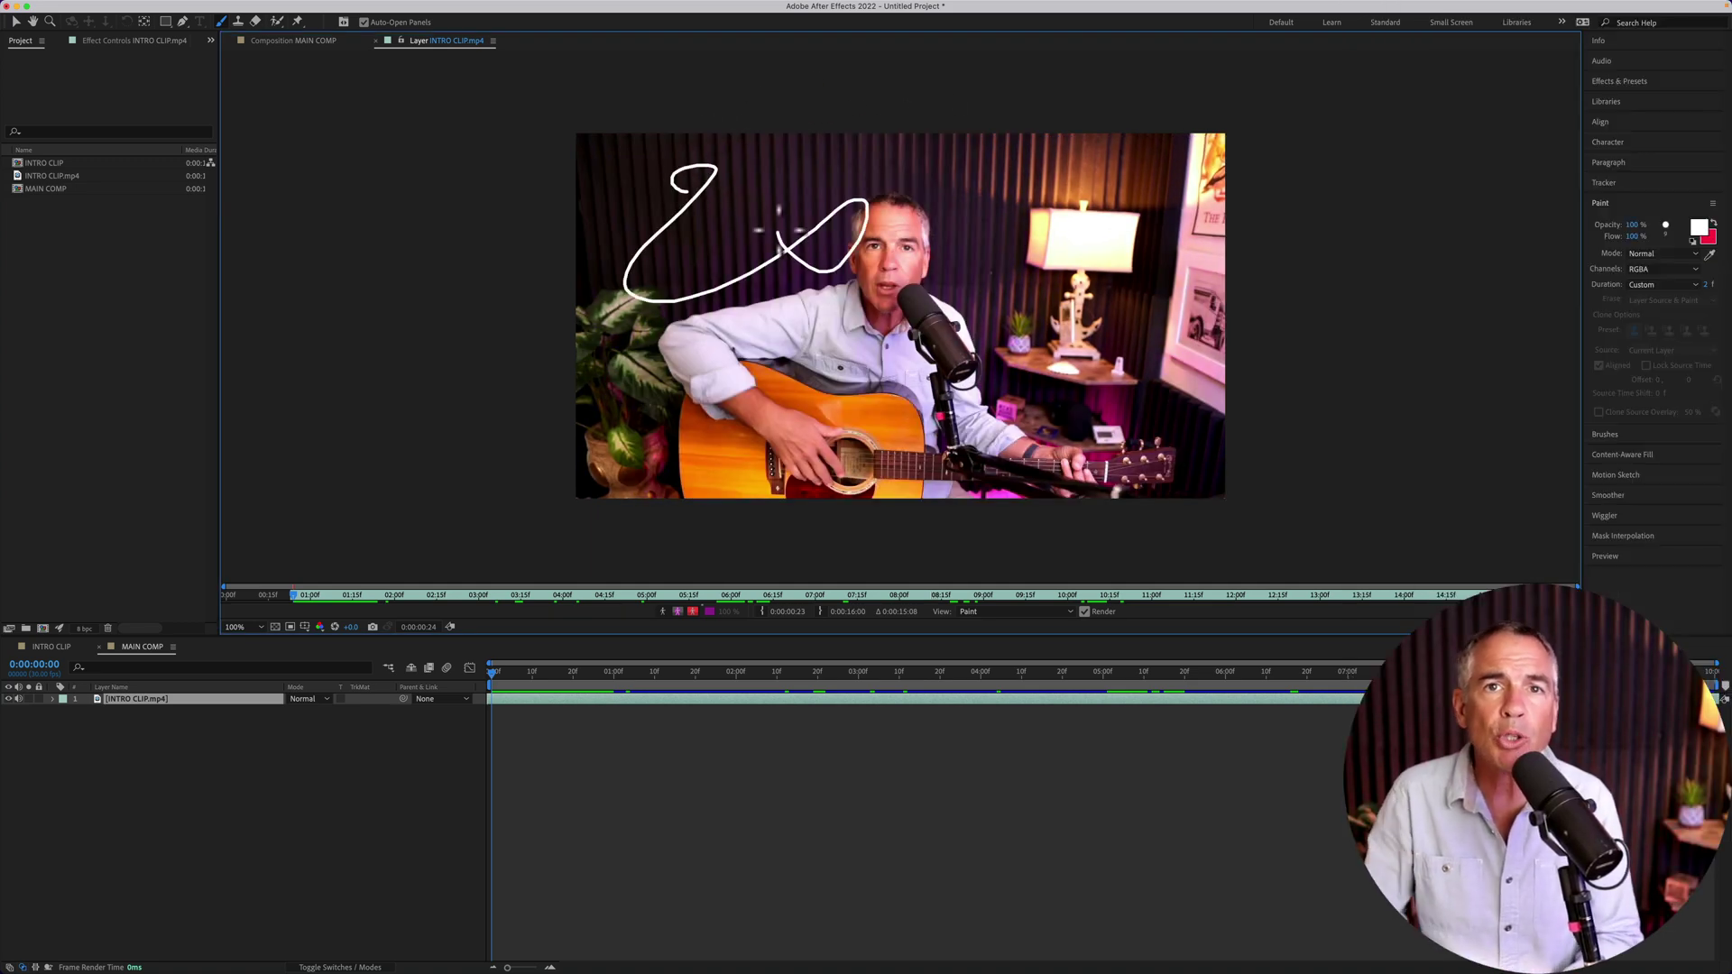
left_click_drag(1180, 260, 726, 269)
left_click_drag(722, 424, 1190, 375)
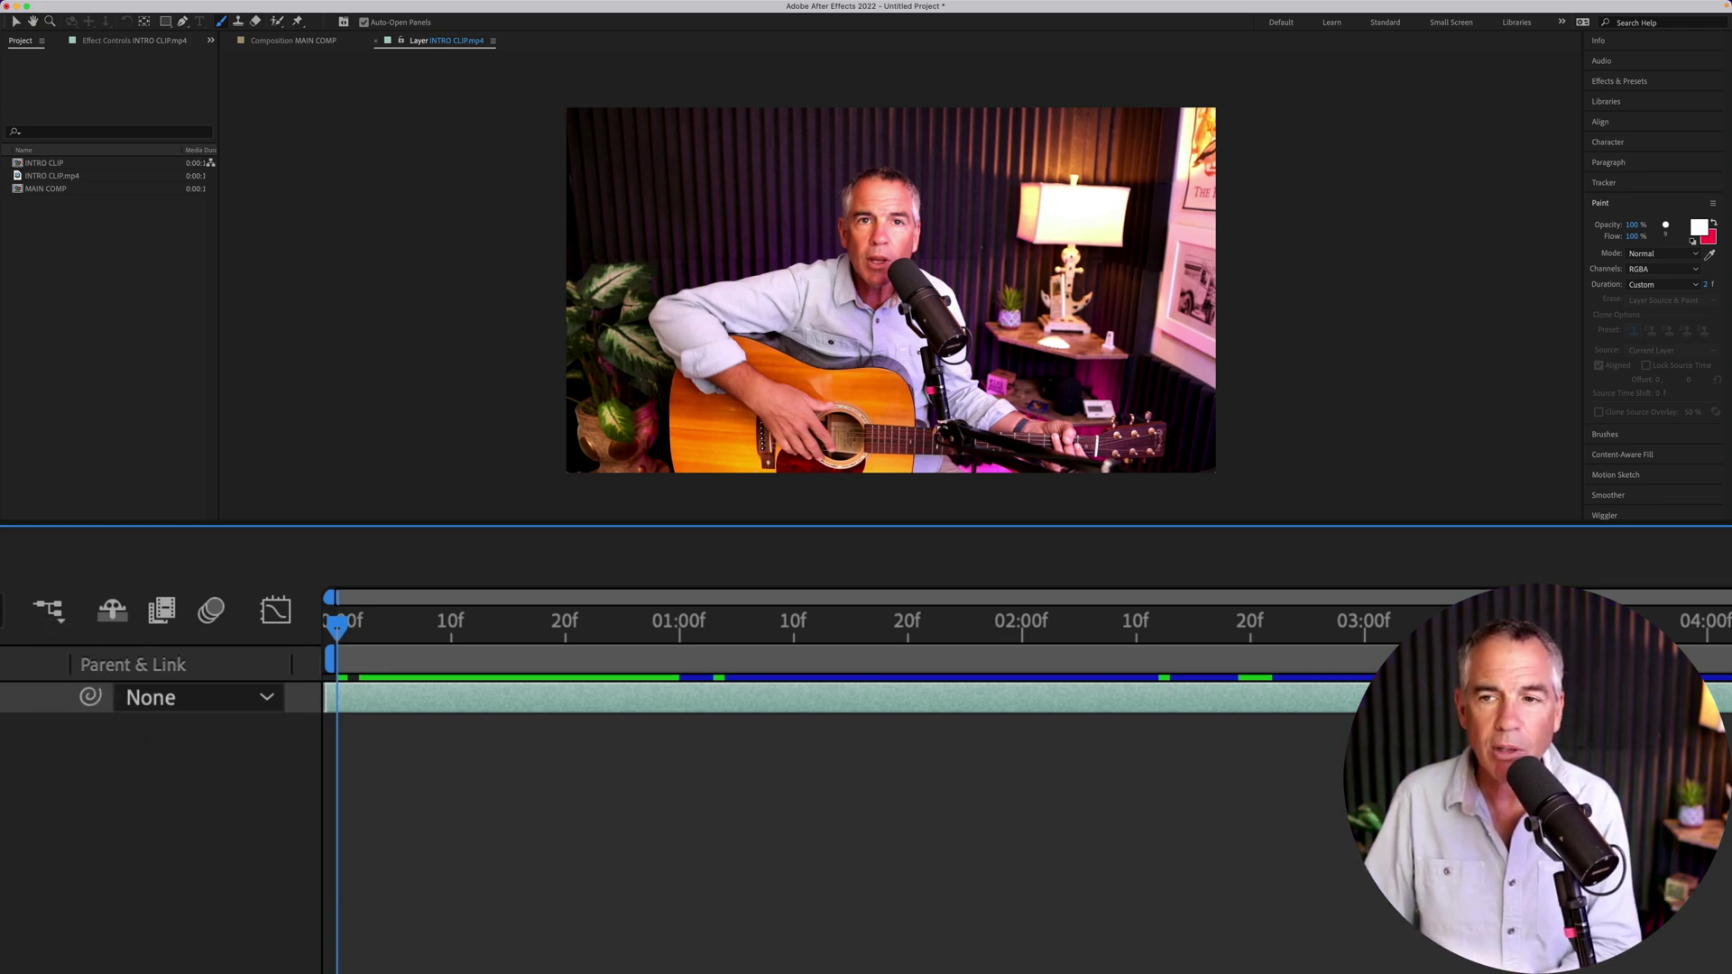
Zoom in, pan to the guitar, and paint a white stroke up its left edge.
key("period")
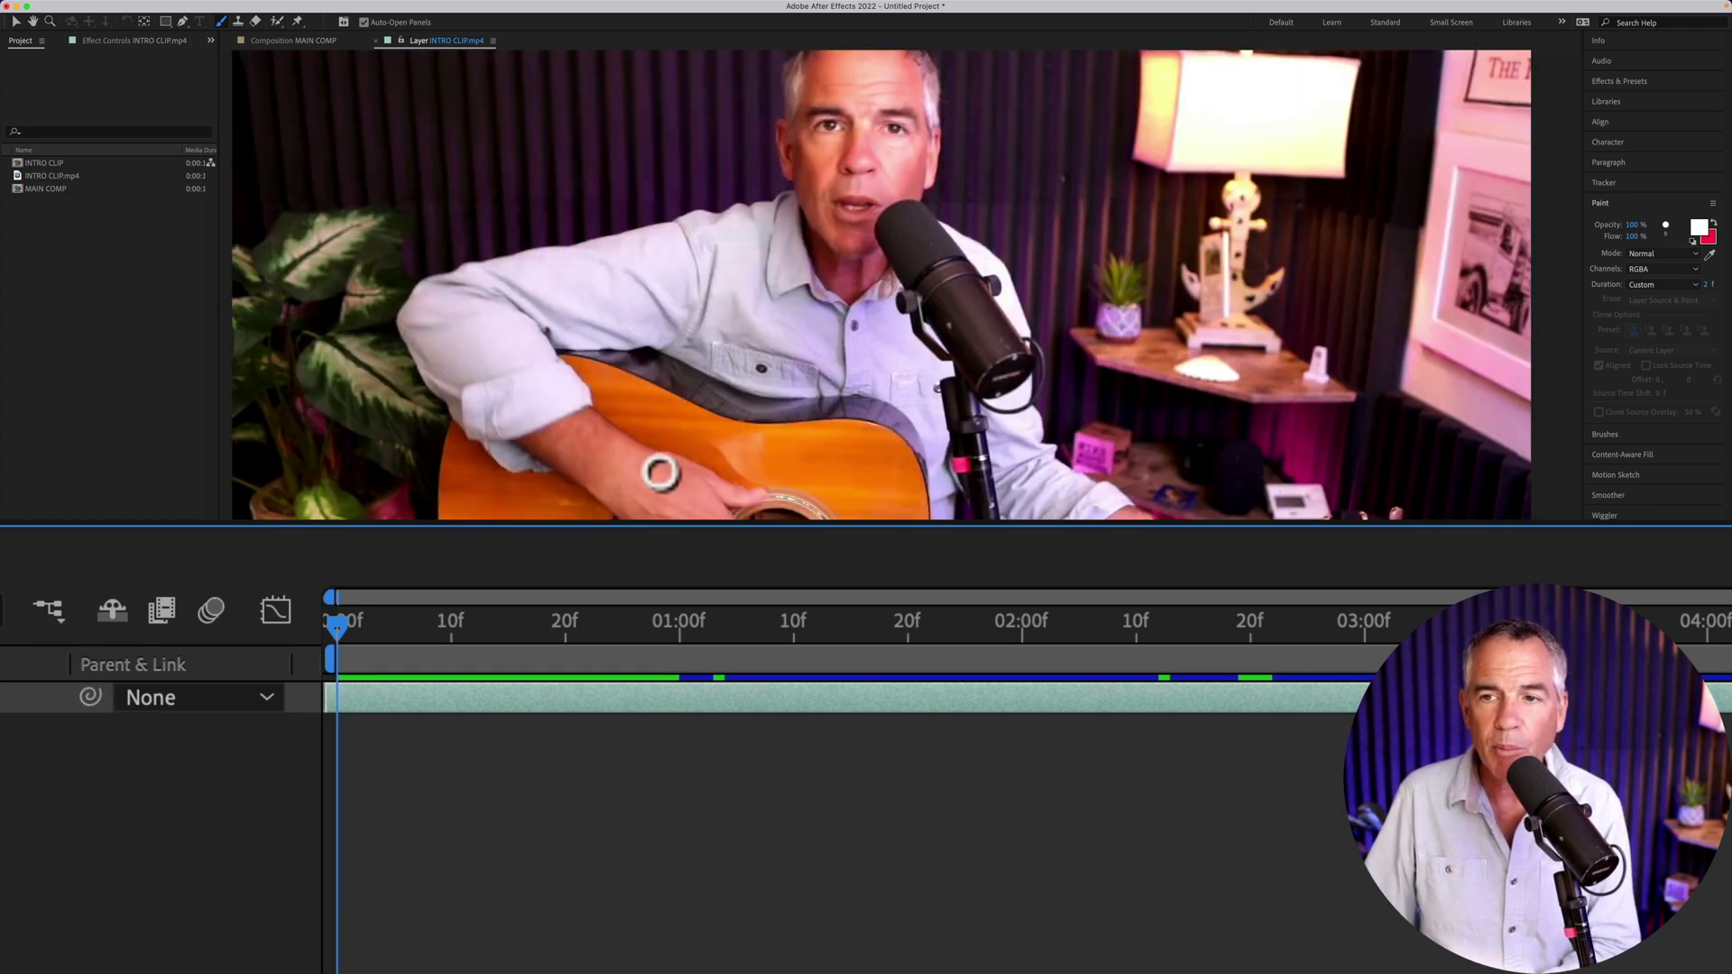
key("period")
key("comma")
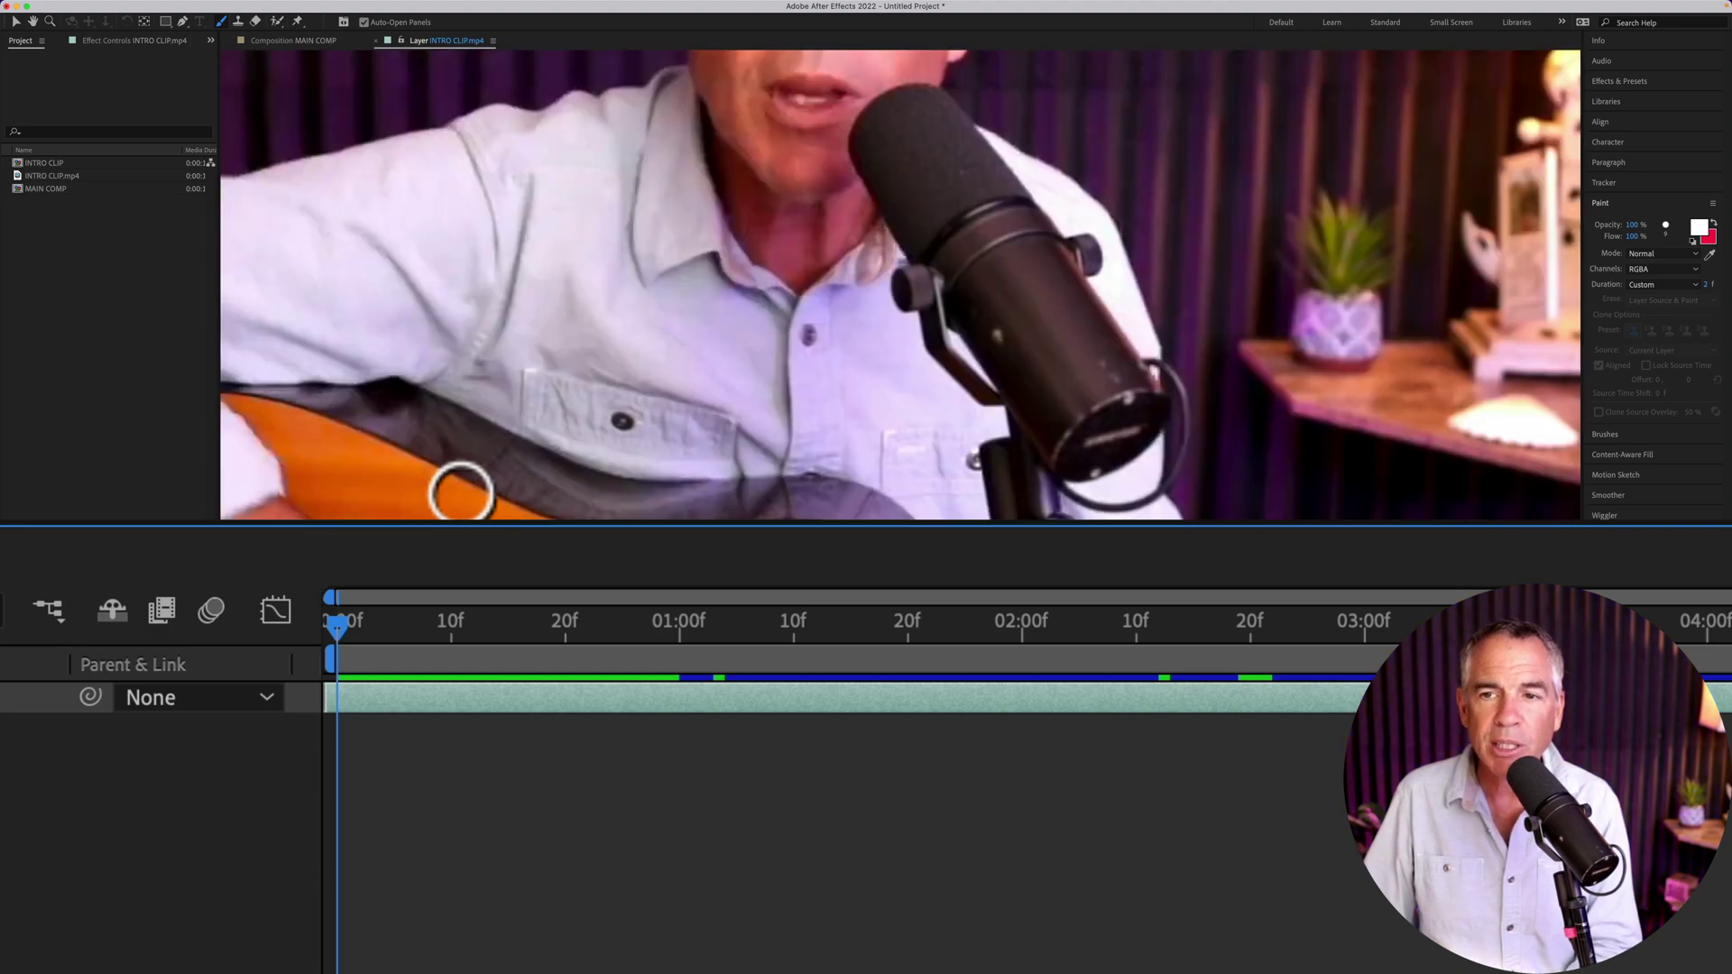
key("h")
mouse_move(433, 491)
left_mouse_down()
mouse_move(734, 239)
mouse_move(718, 302)
mouse_move(651, 377)
mouse_move(700, 376)
mouse_move(727, 417)
left_mouse_up()
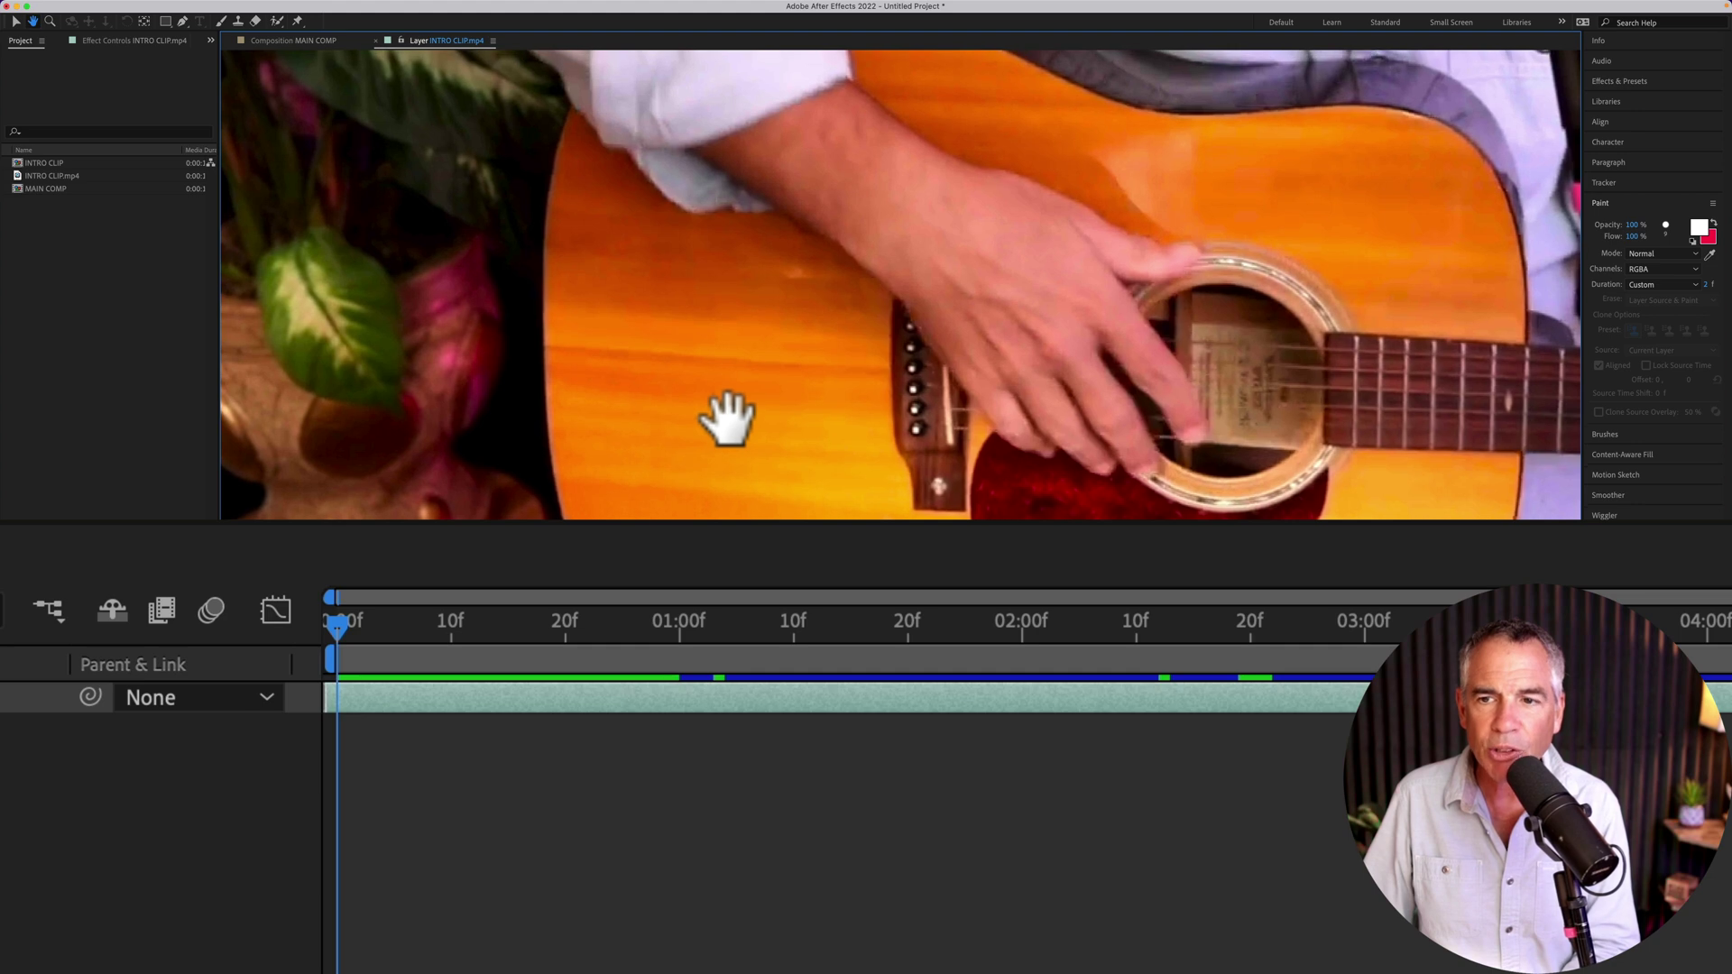
key("ctrl+b")
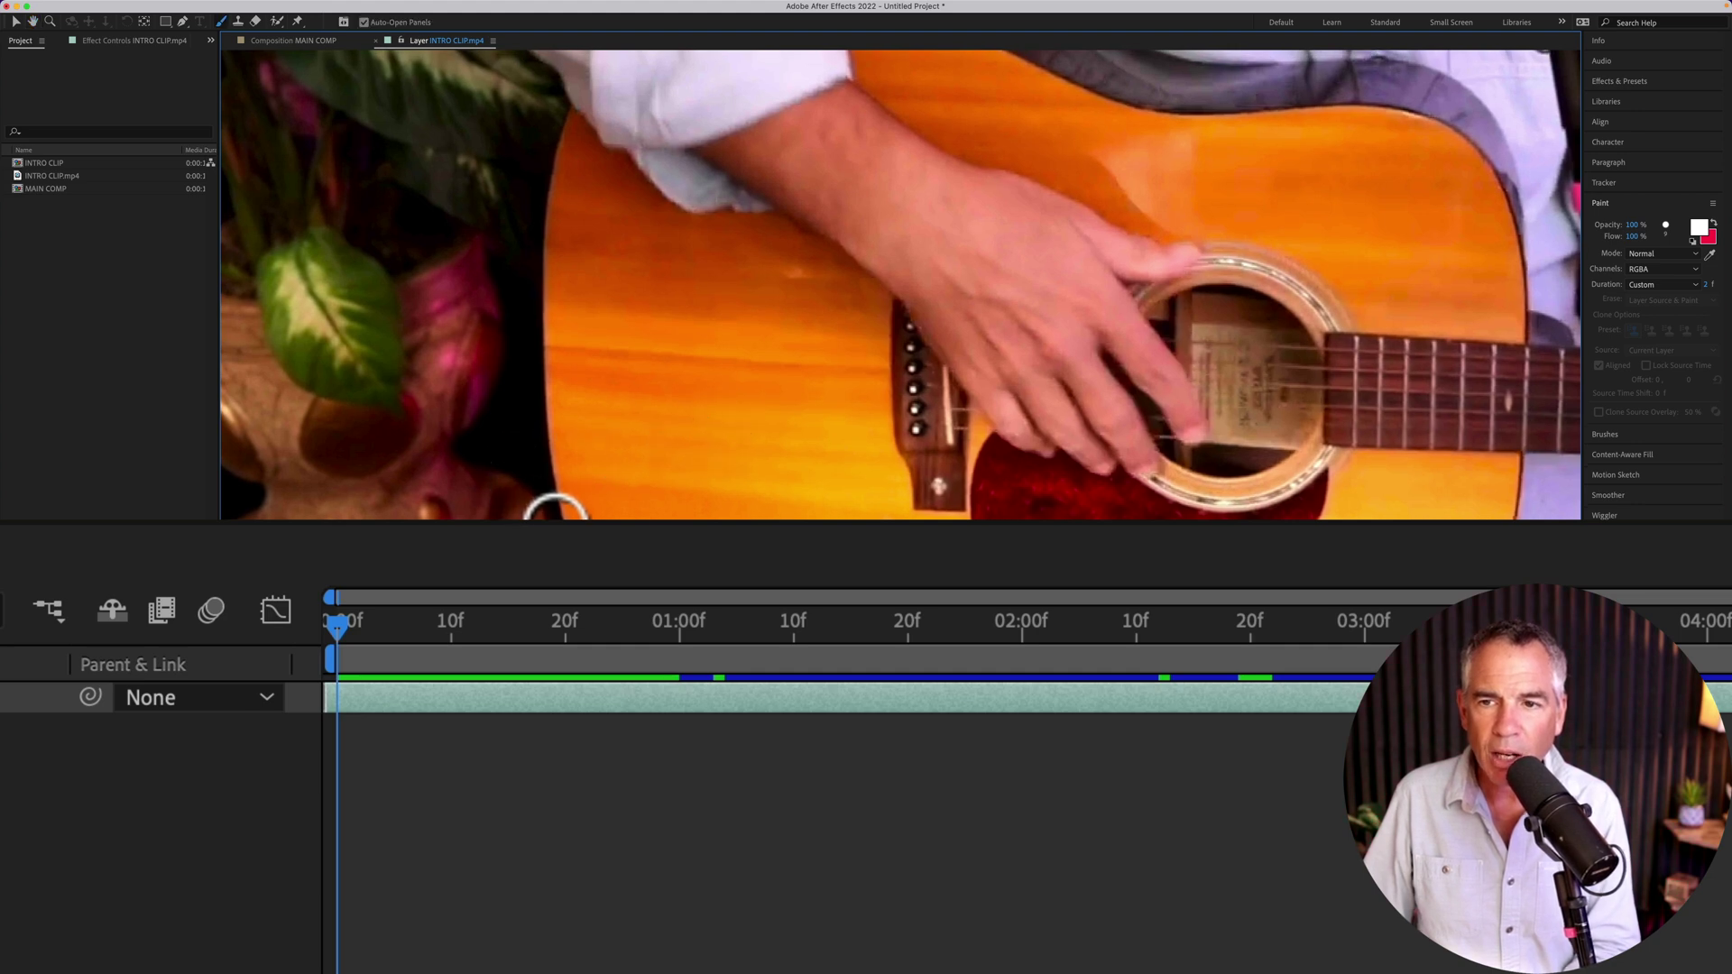
mouse_move(559, 494)
left_mouse_down()
mouse_move(540, 349)
mouse_move(567, 106)
left_mouse_up()
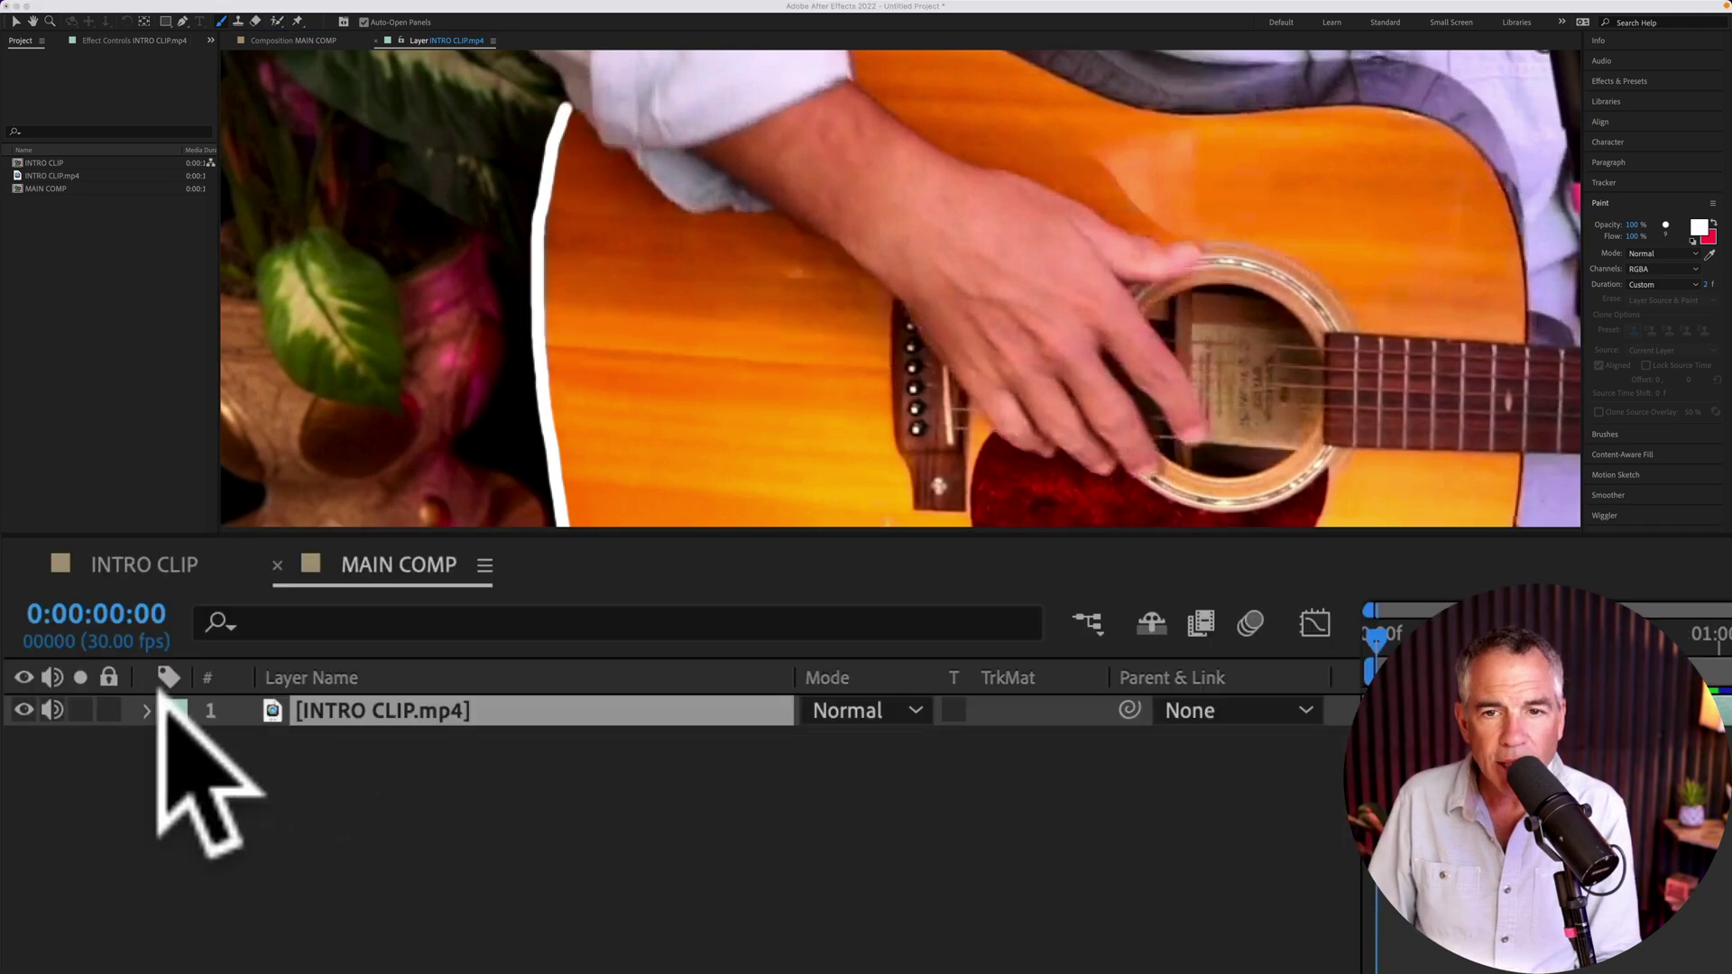
Select the Paint effect's Brush 1 stroke, zoom the timeline to frames, and move to frame 01.
left_click(159, 710)
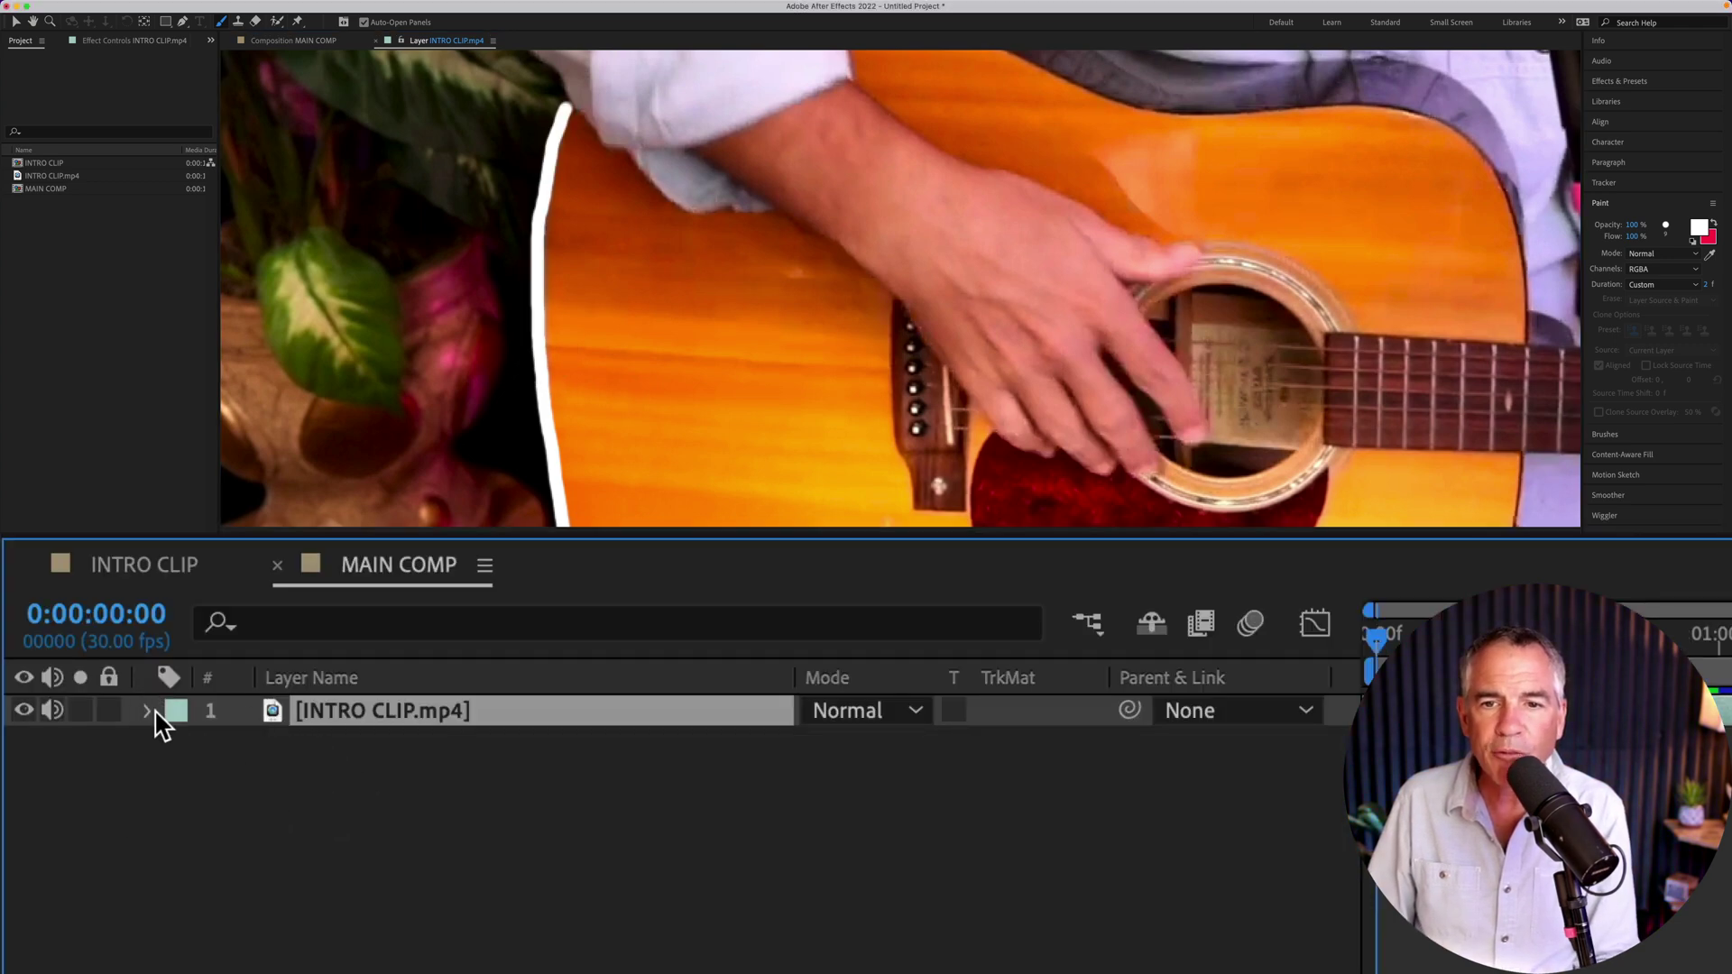
left_click(148, 711)
left_click(312, 811)
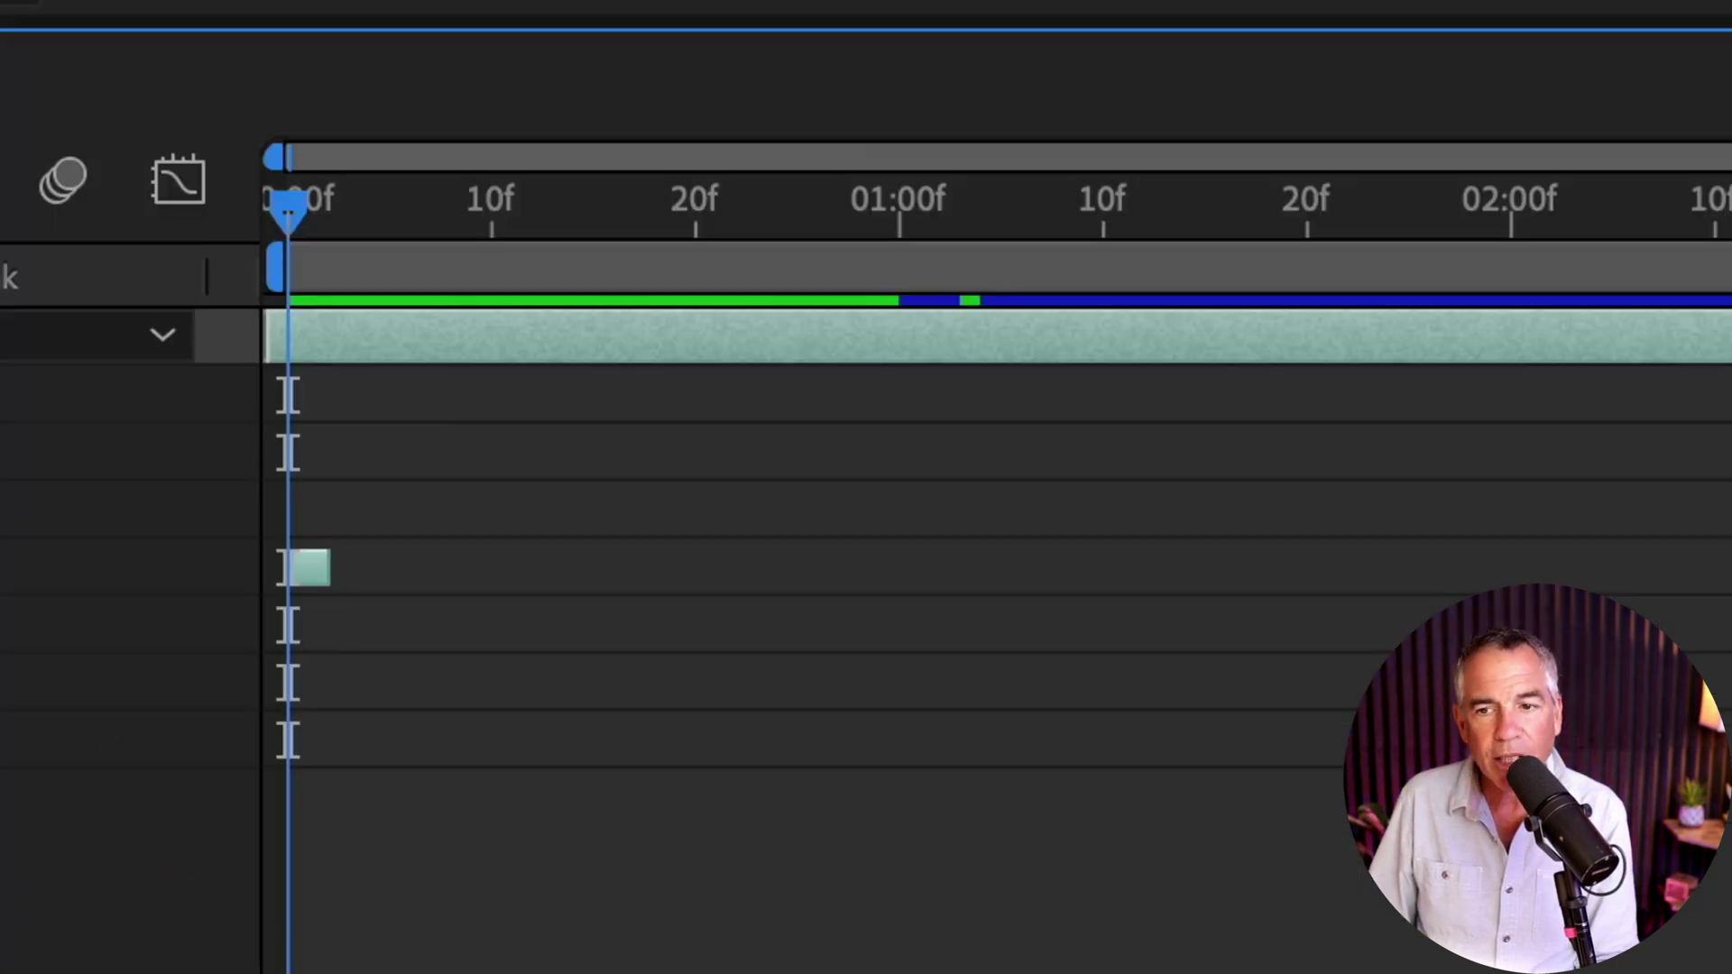
key("semicolon")
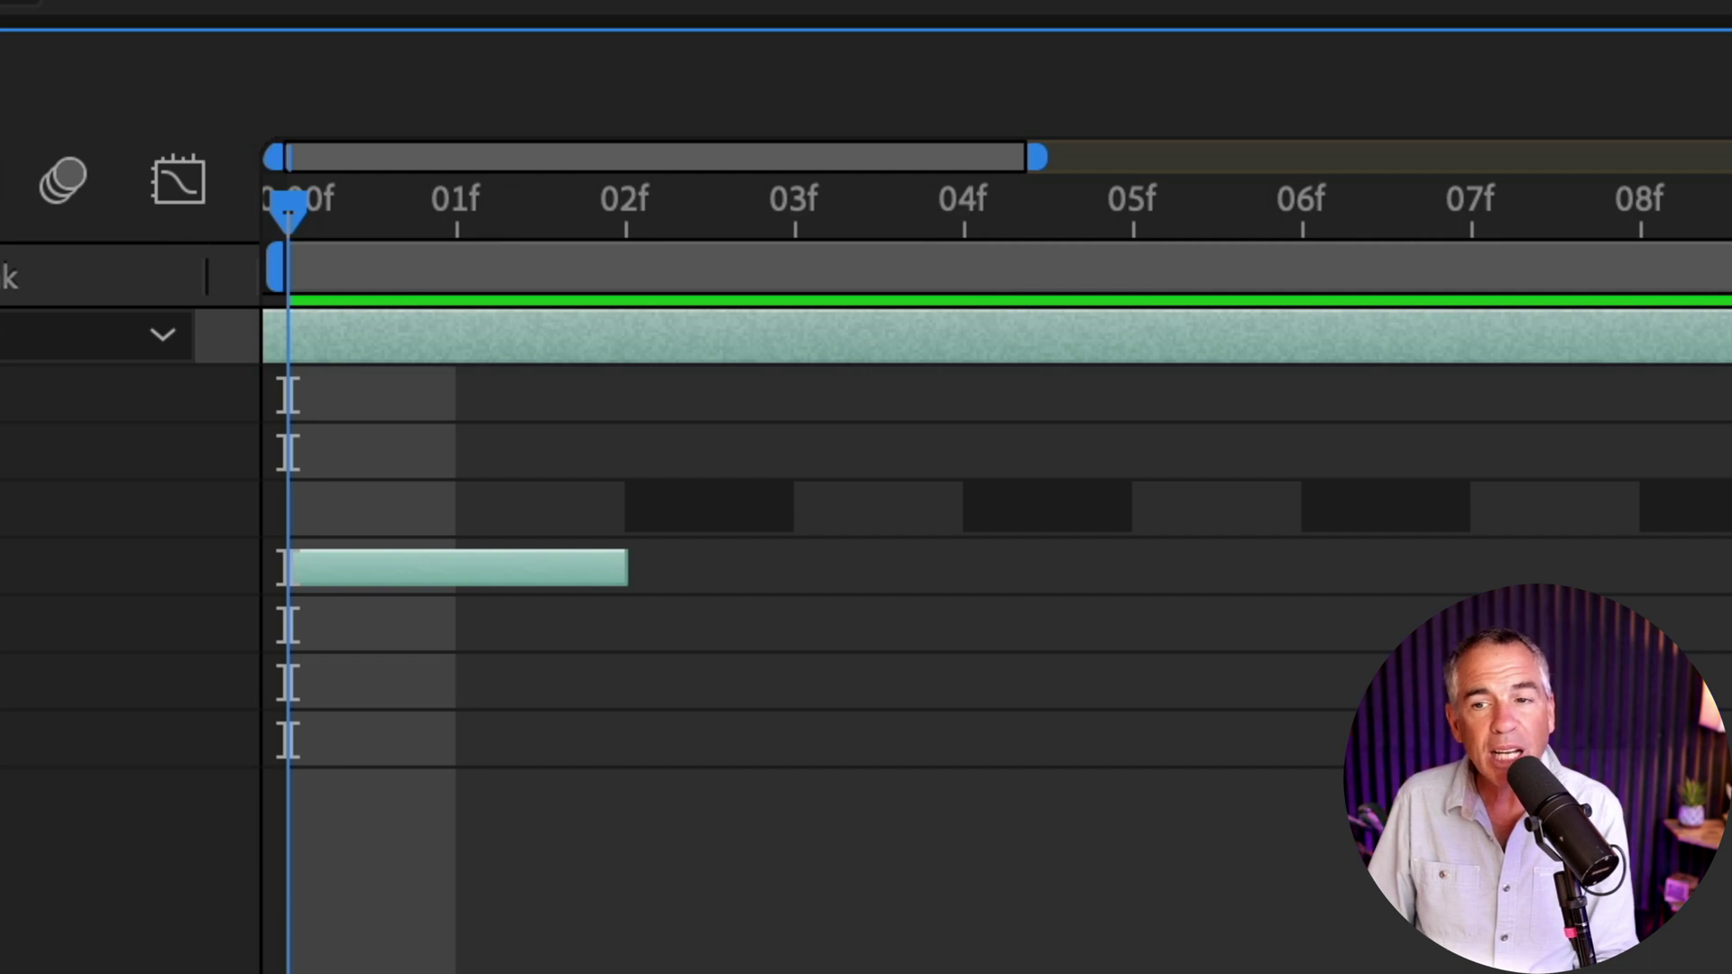
mouse_move(281, 203)
left_mouse_down()
mouse_move(599, 185)
mouse_move(580, 201)
mouse_move(275, 175)
left_mouse_up()
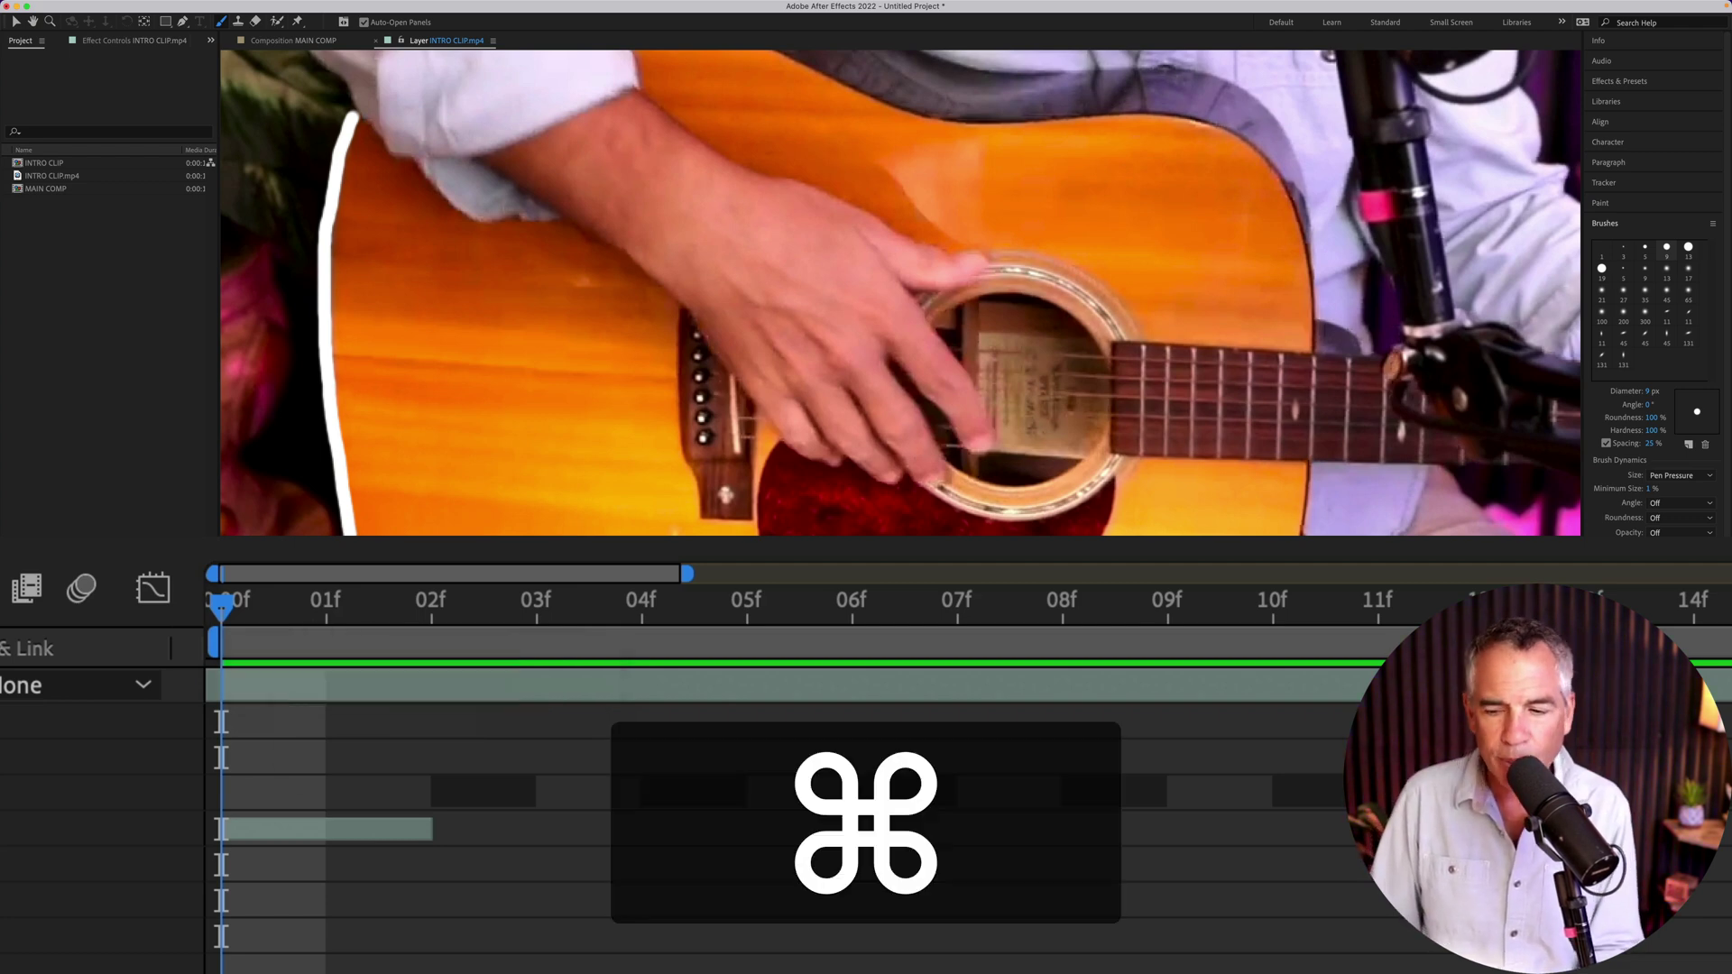
Go to frame 01, select Brush 1, and scrub to frame 02 and back to check it.
key("super+Right")
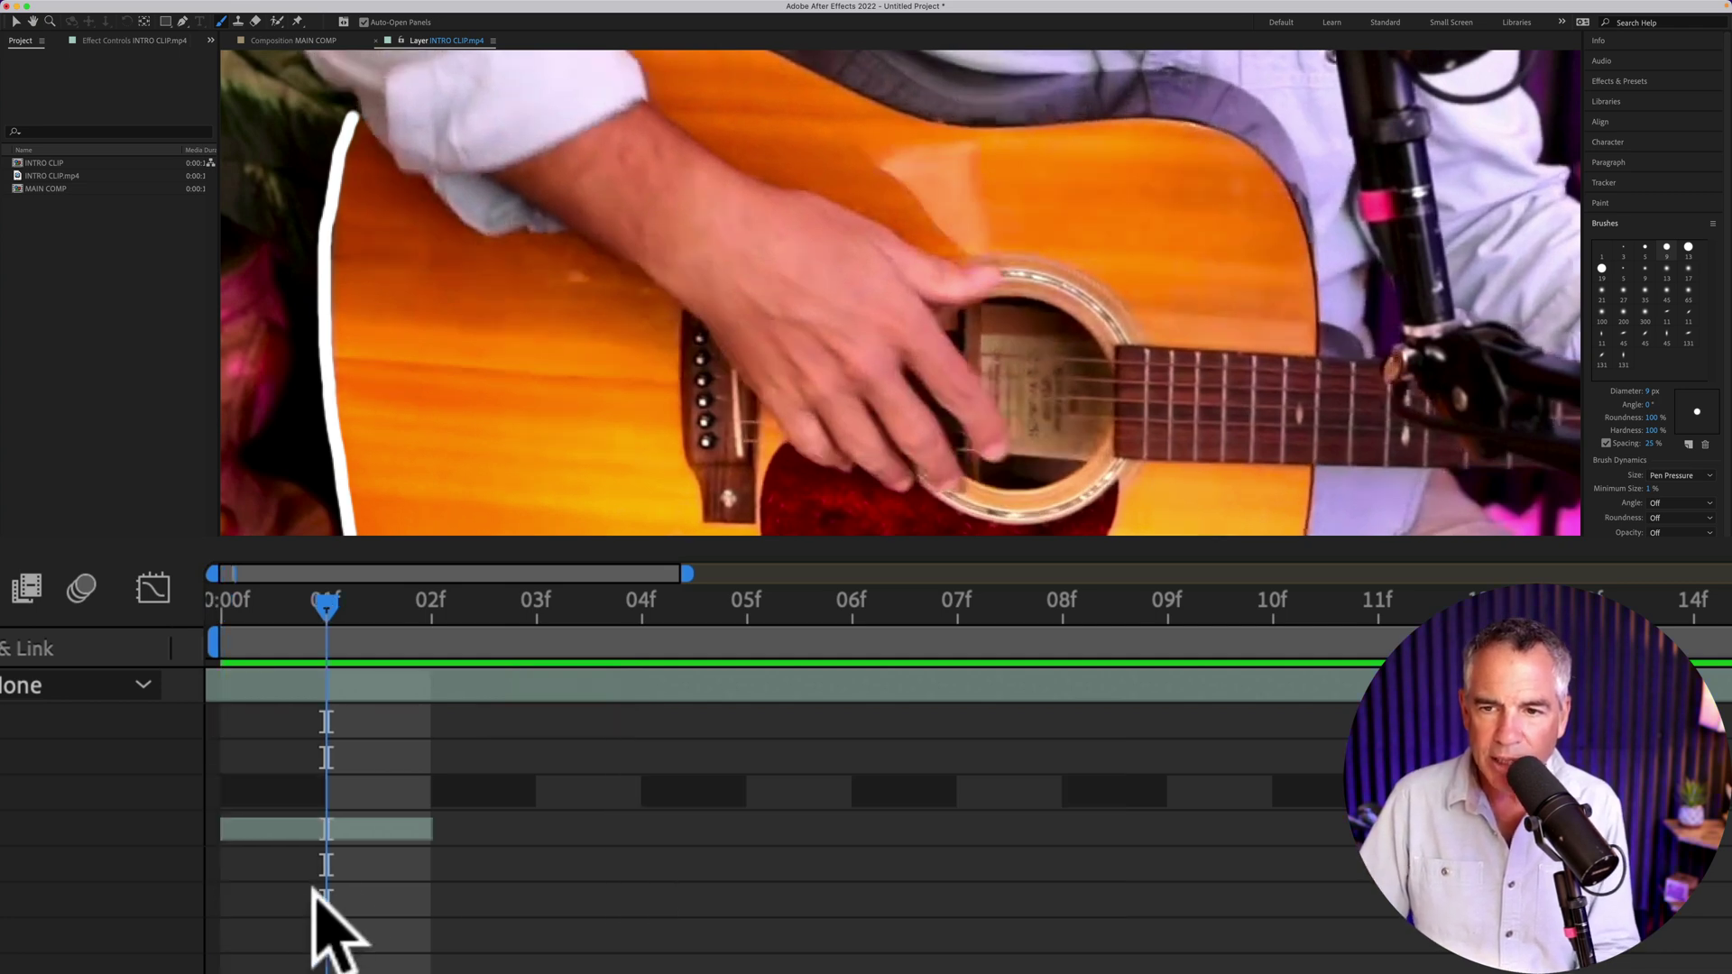
left_click(341, 826)
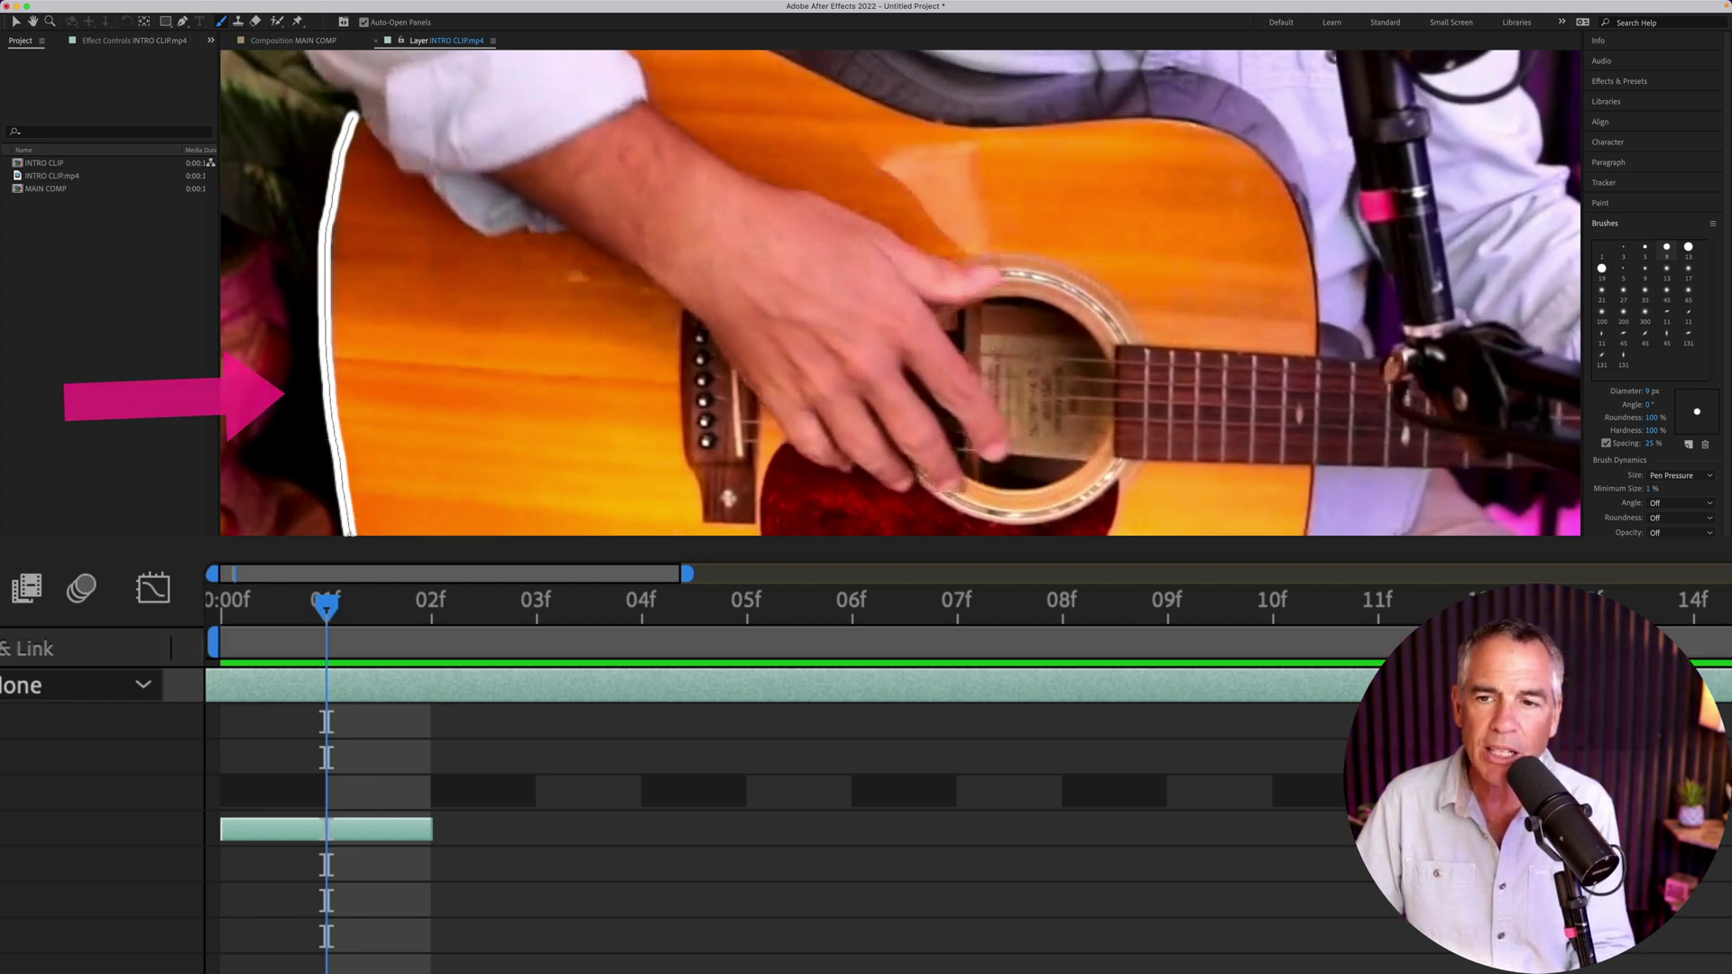
left_click_drag(321, 606, 431, 607)
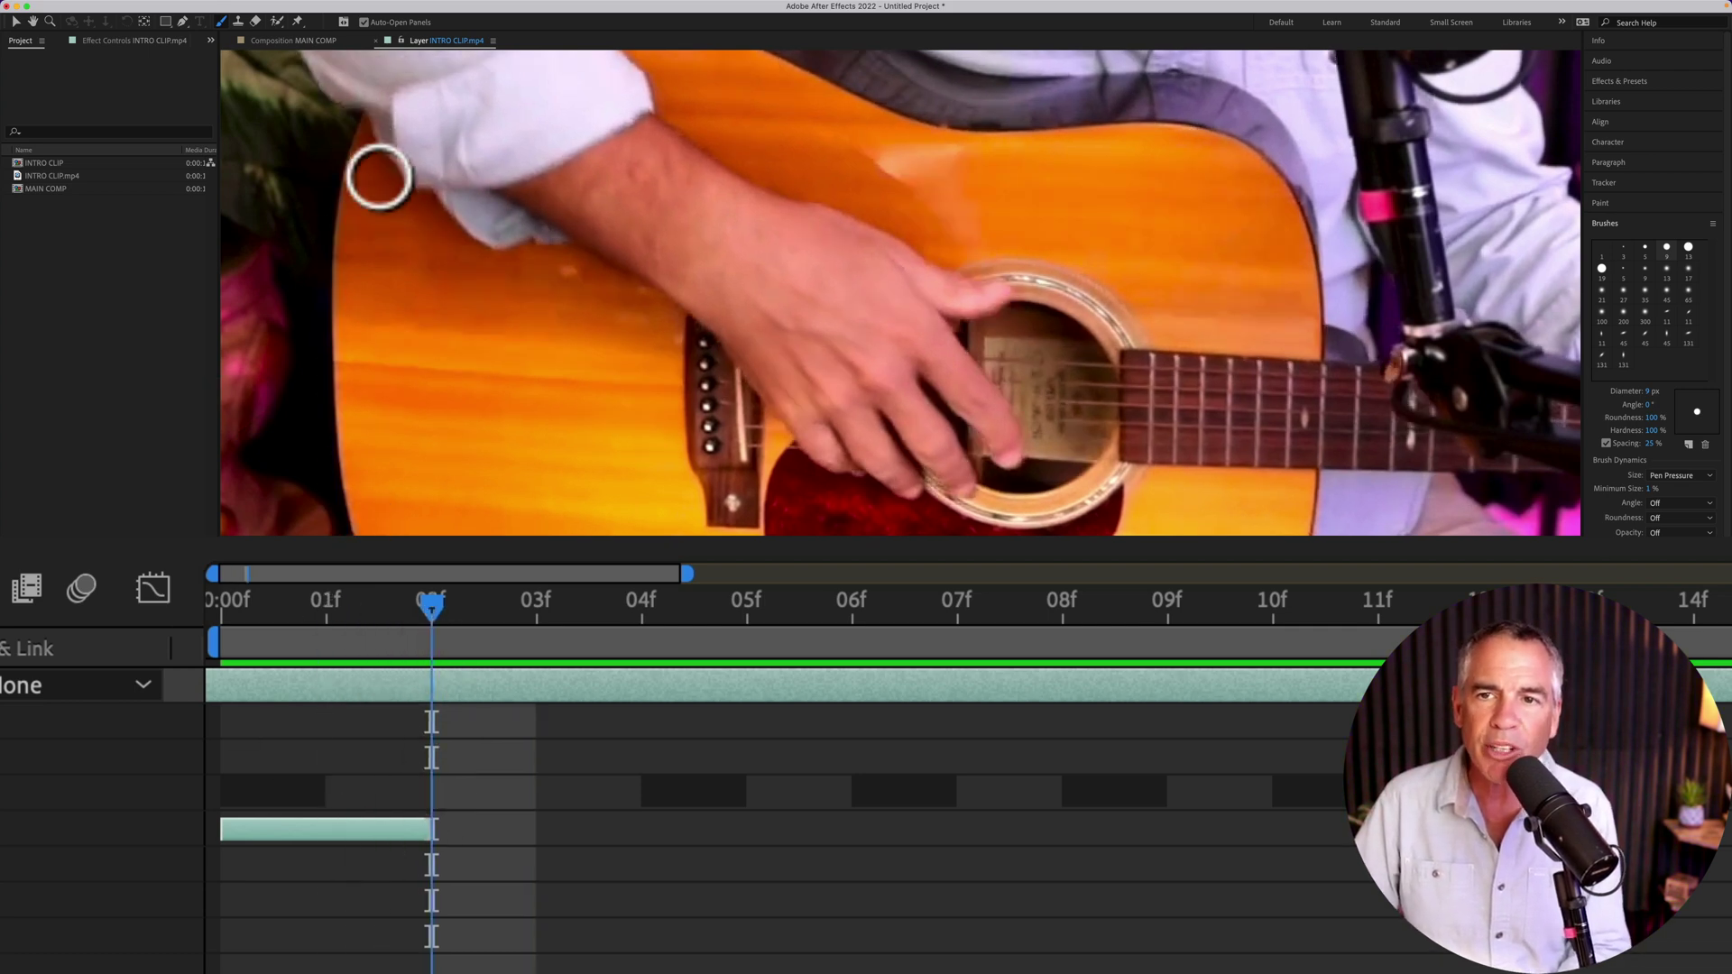
left_click_drag(433, 613, 375, 638)
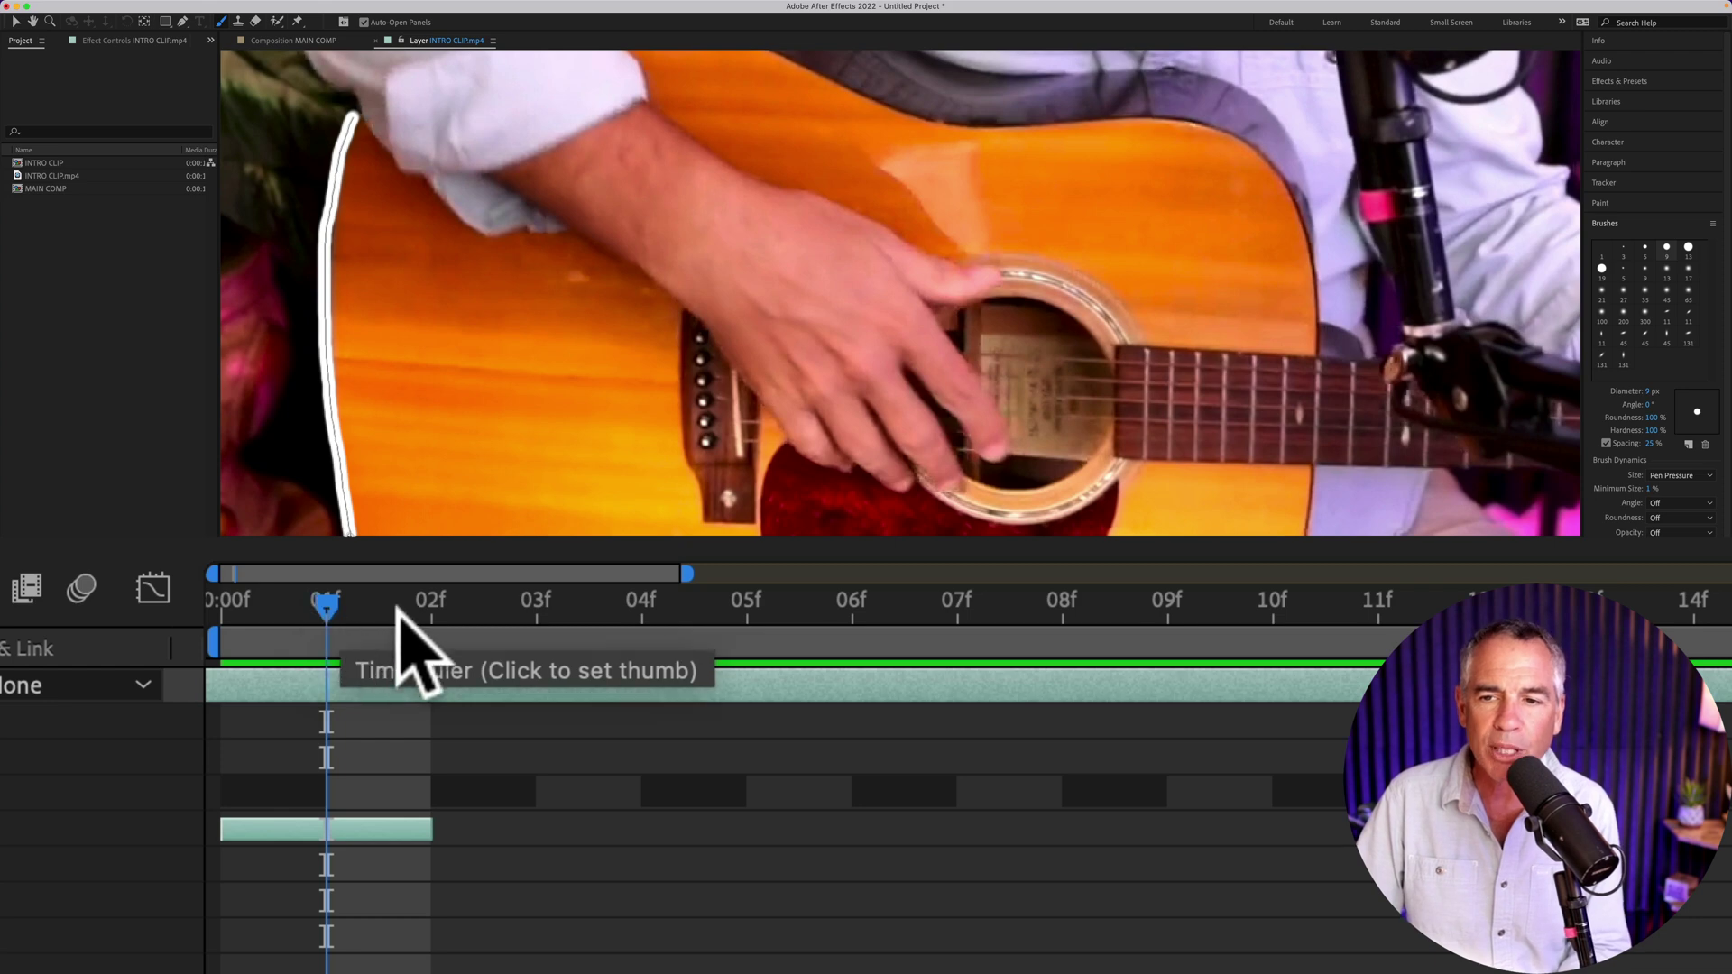
Zoom out and paint Brush 2 and Brush 3 along the guitar's left and top edges.
key("comma")
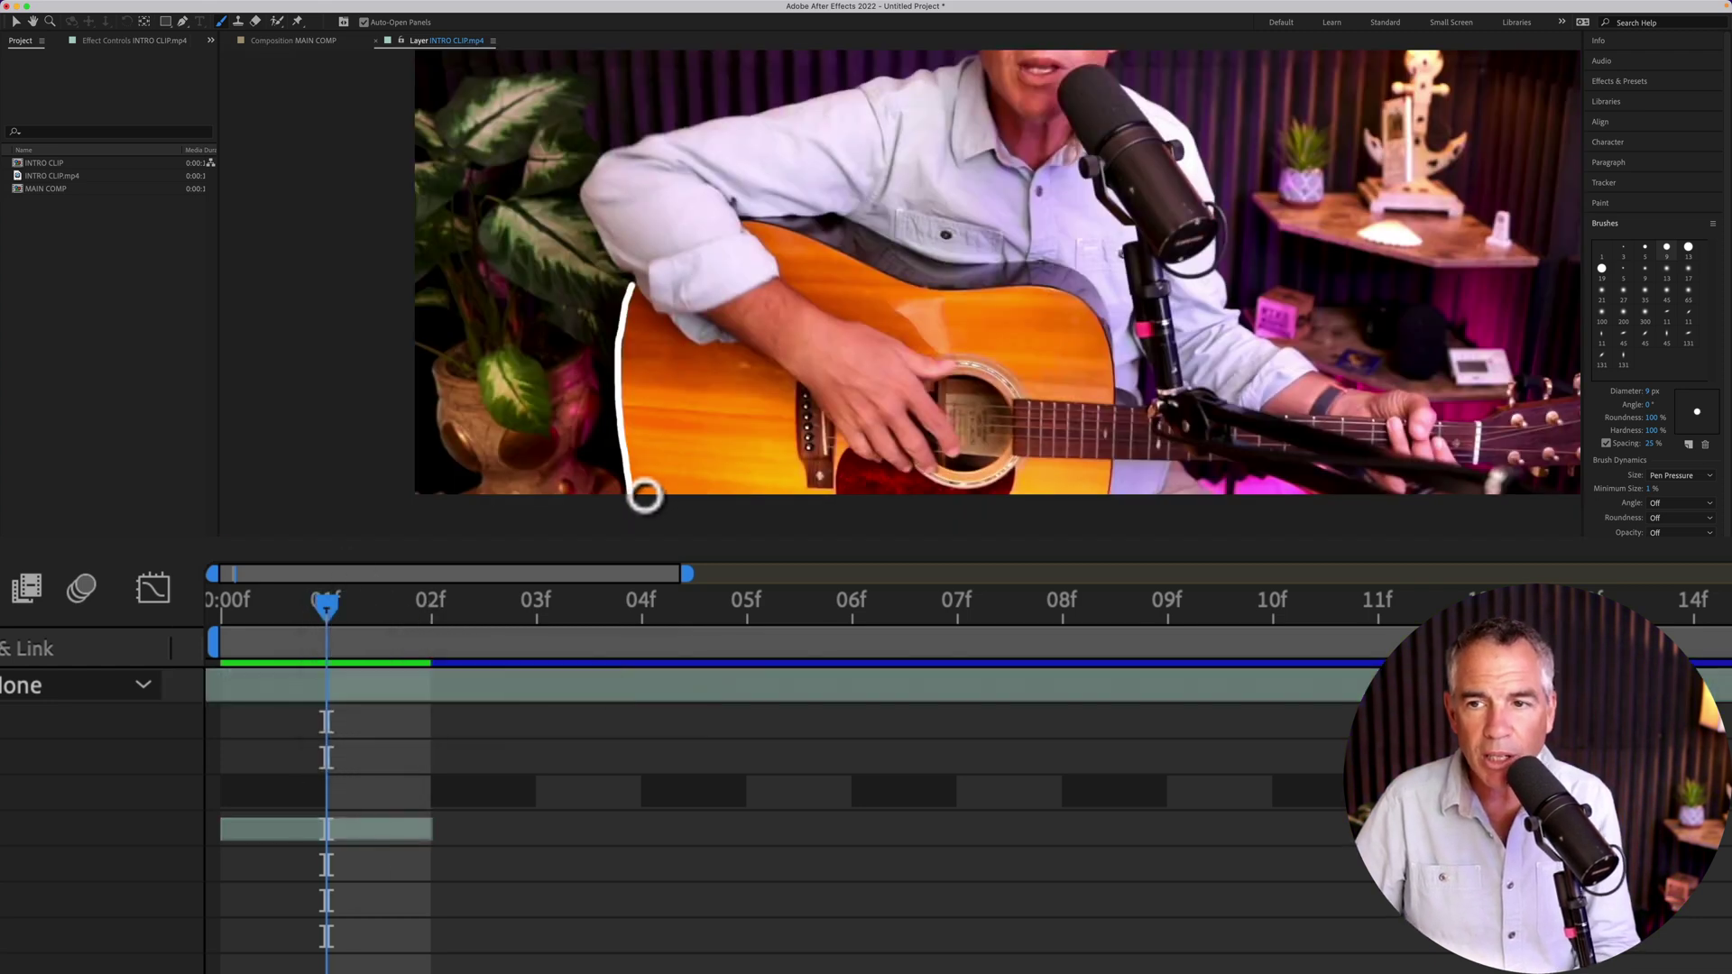
left_click_drag(629, 498, 629, 470)
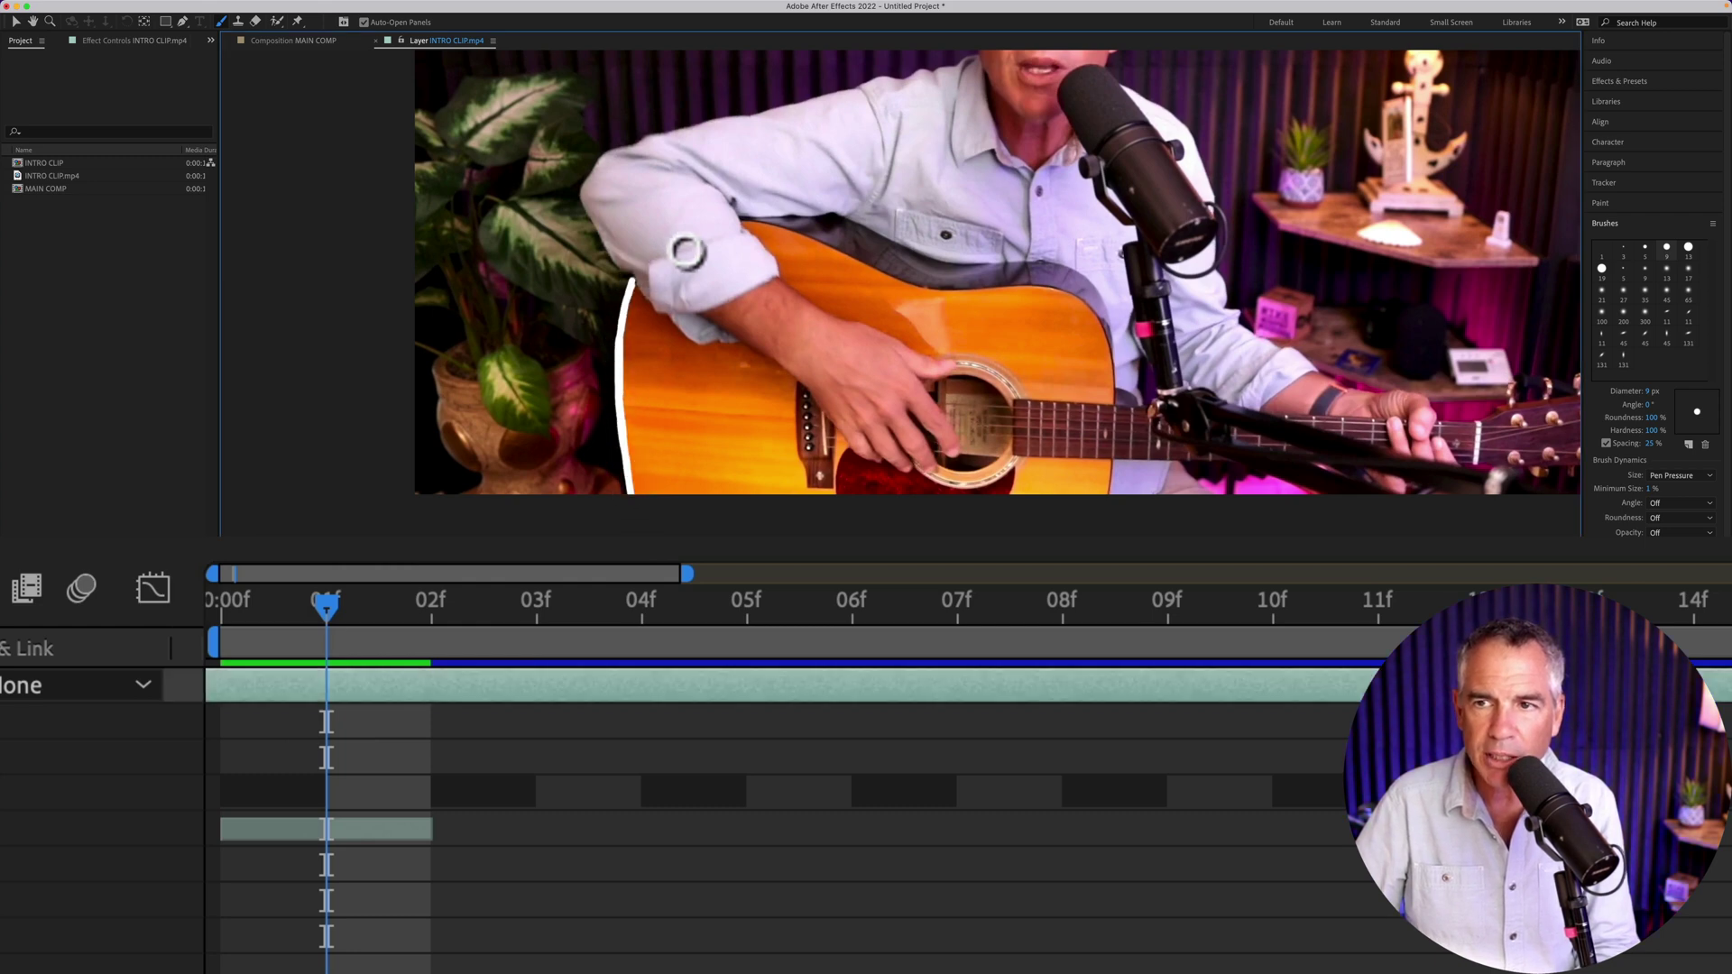
left_click(693, 250)
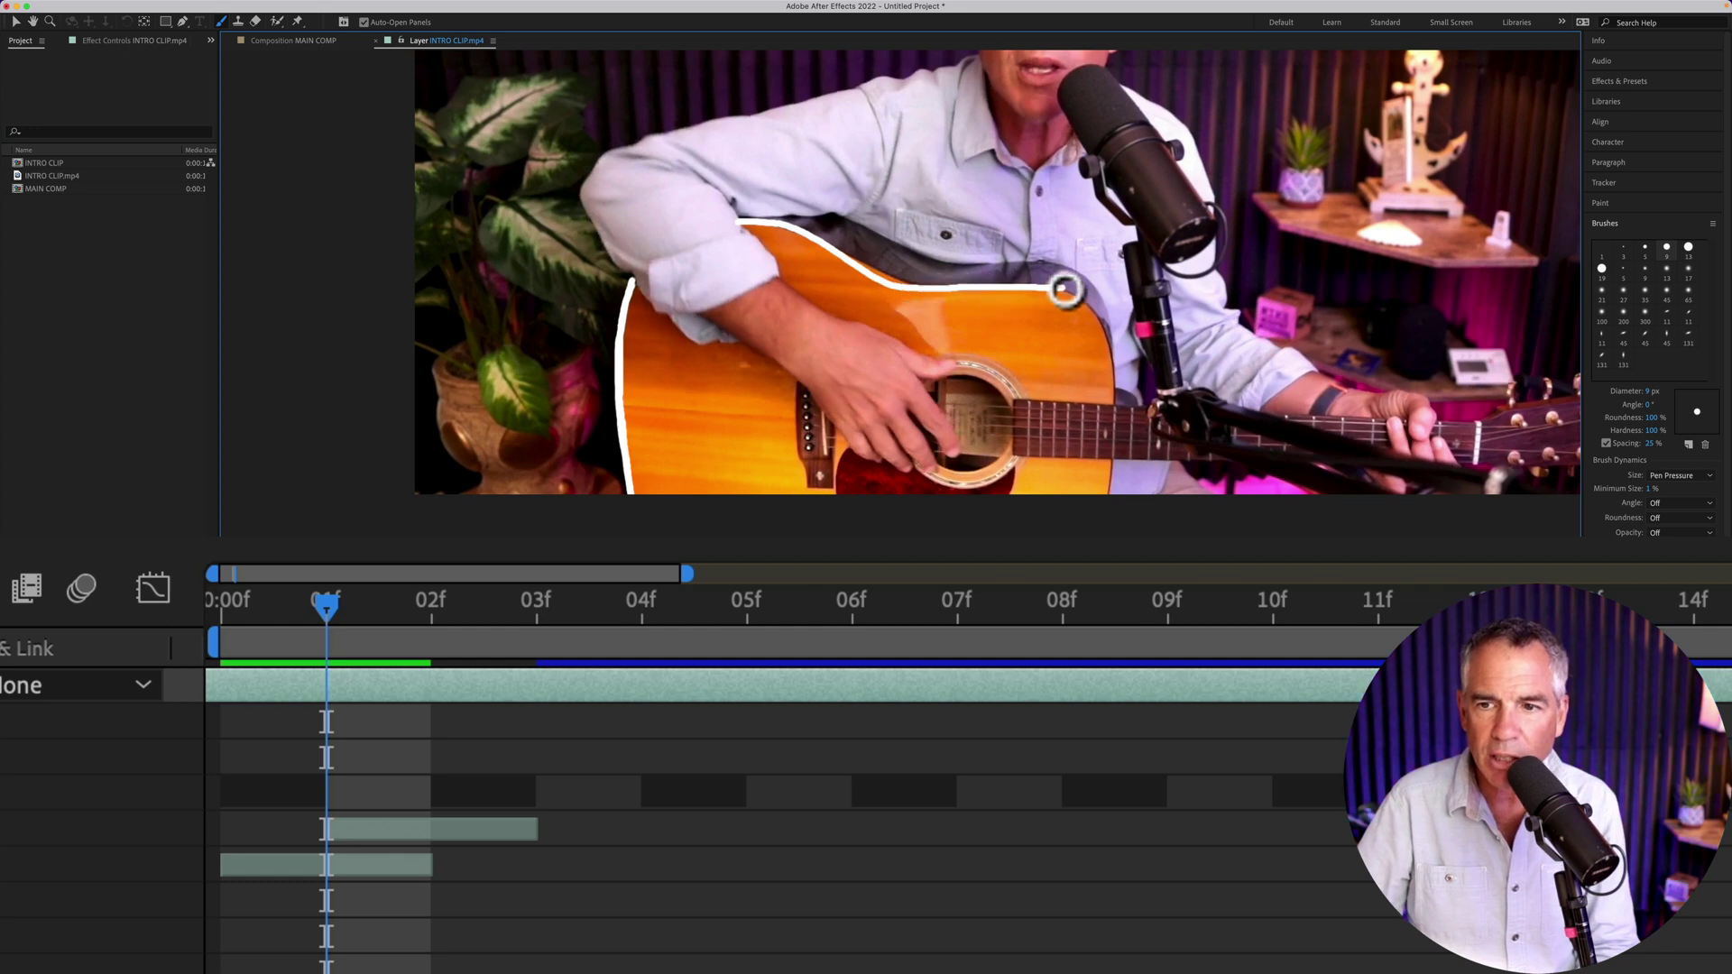
left_click_drag(1062, 289, 1064, 289)
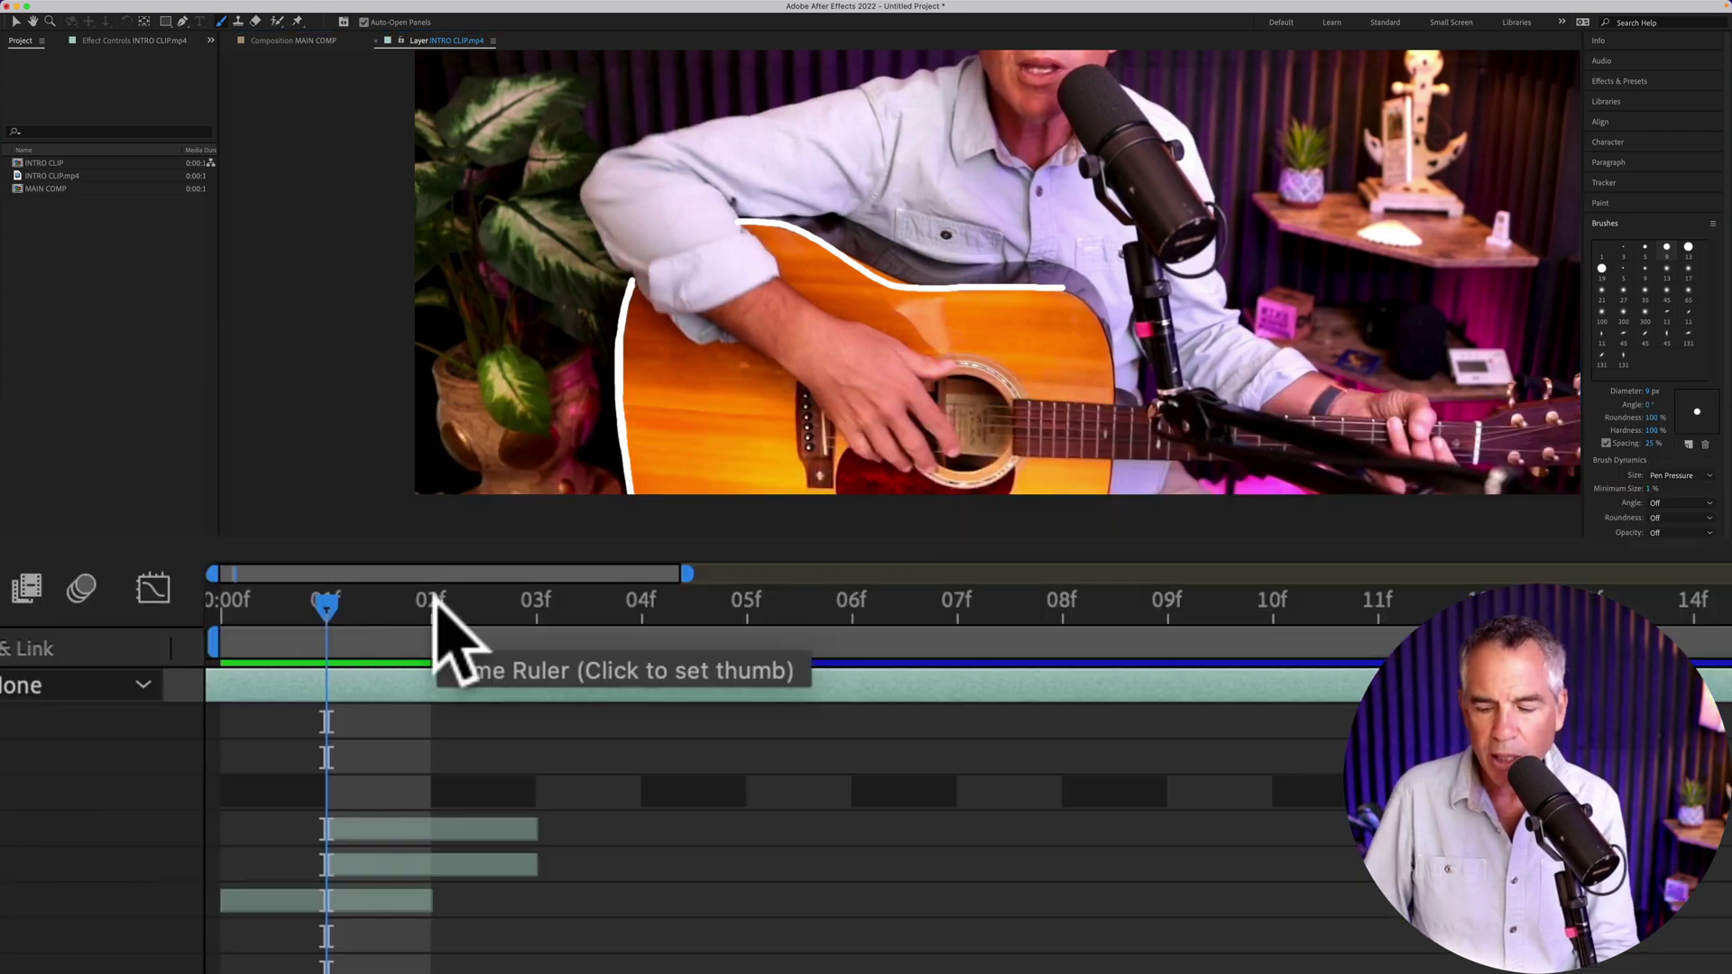
Advance frame by frame, painting white strokes along the guitar's shoulder and outline.
key("super")
key("super+Right")
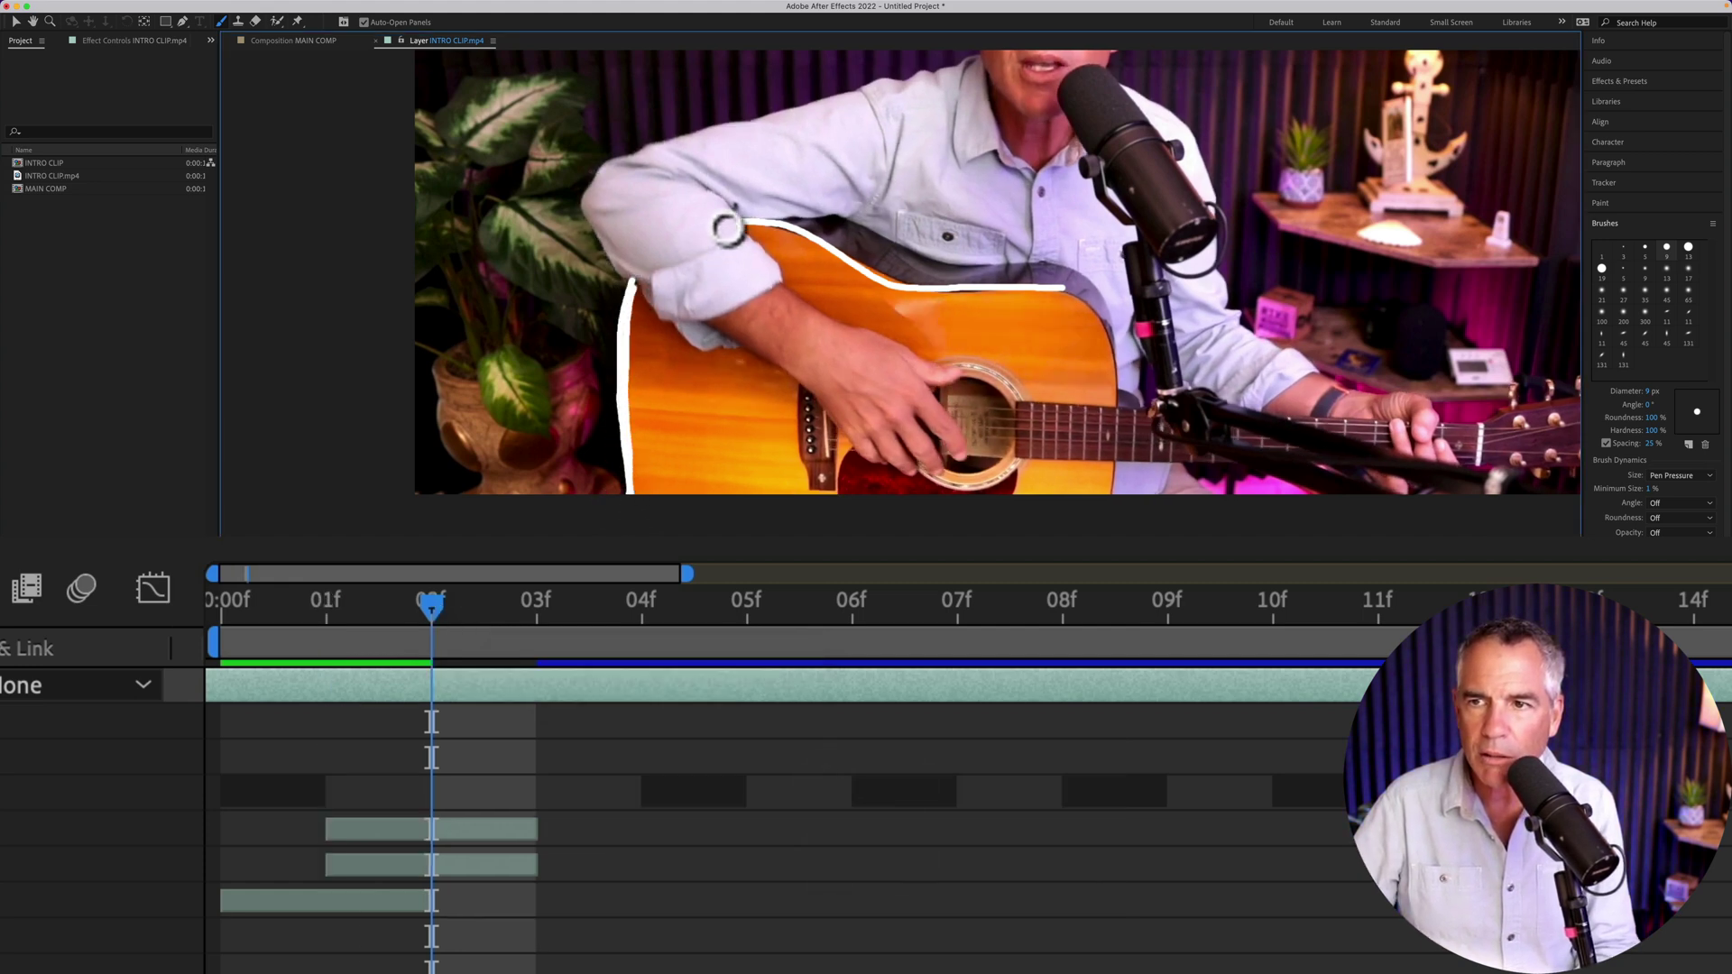
left_click_drag(727, 228, 763, 224)
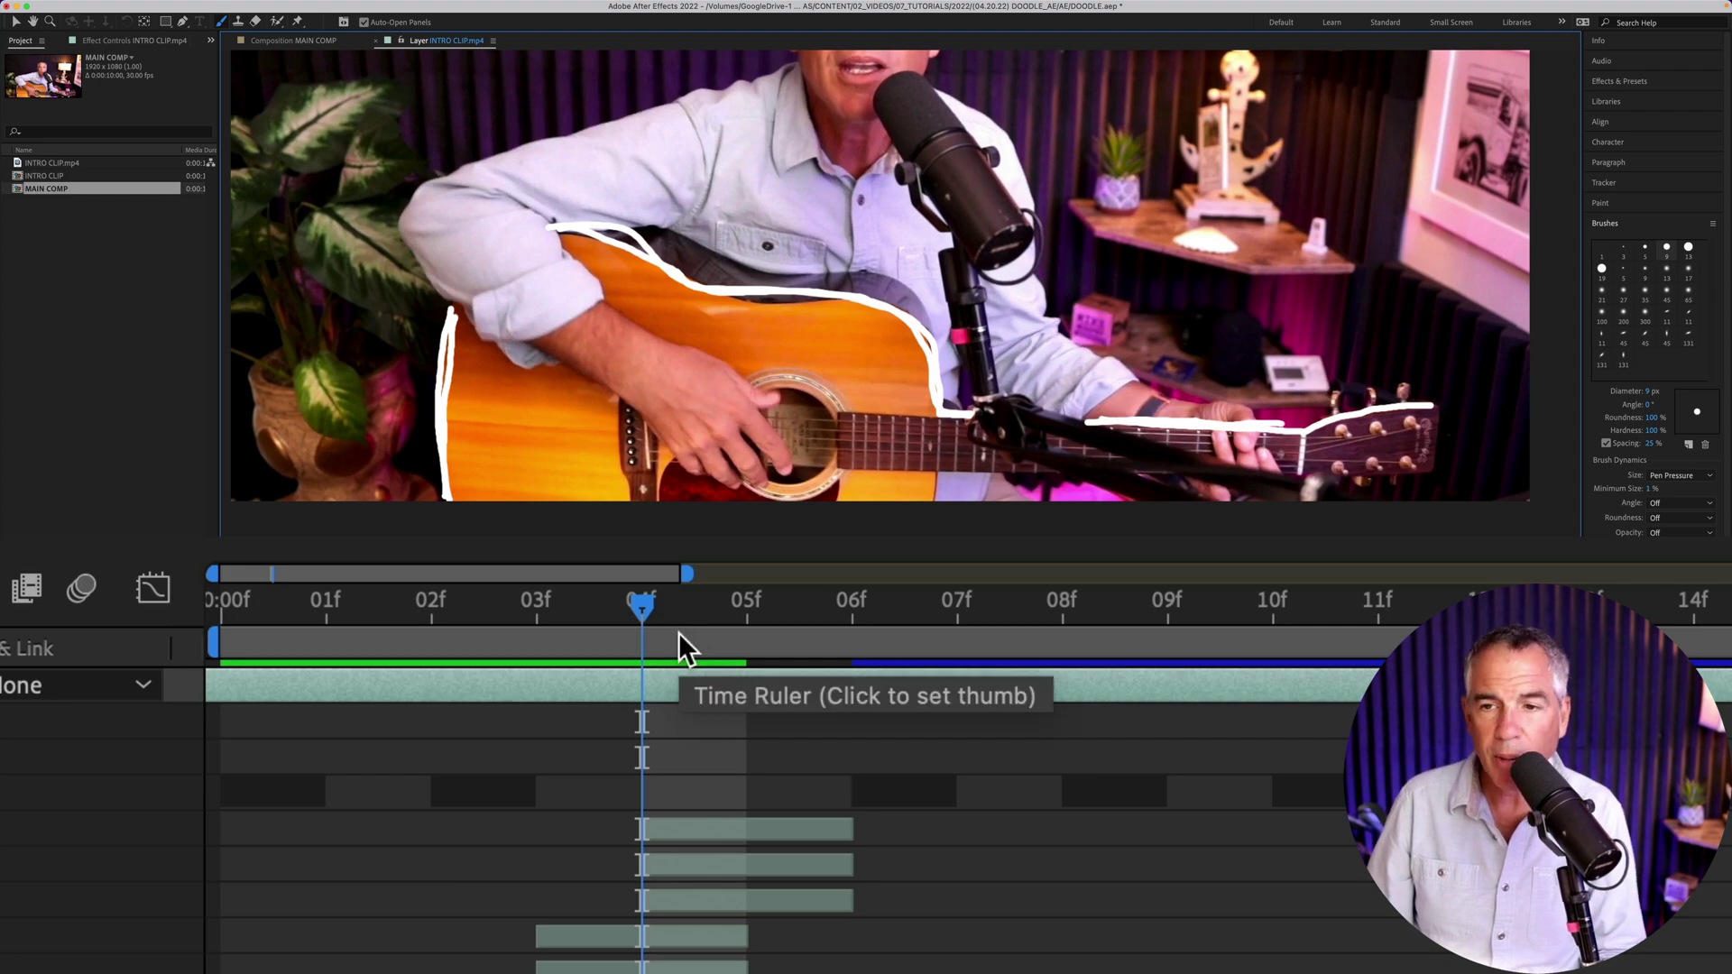
key("super+Right")
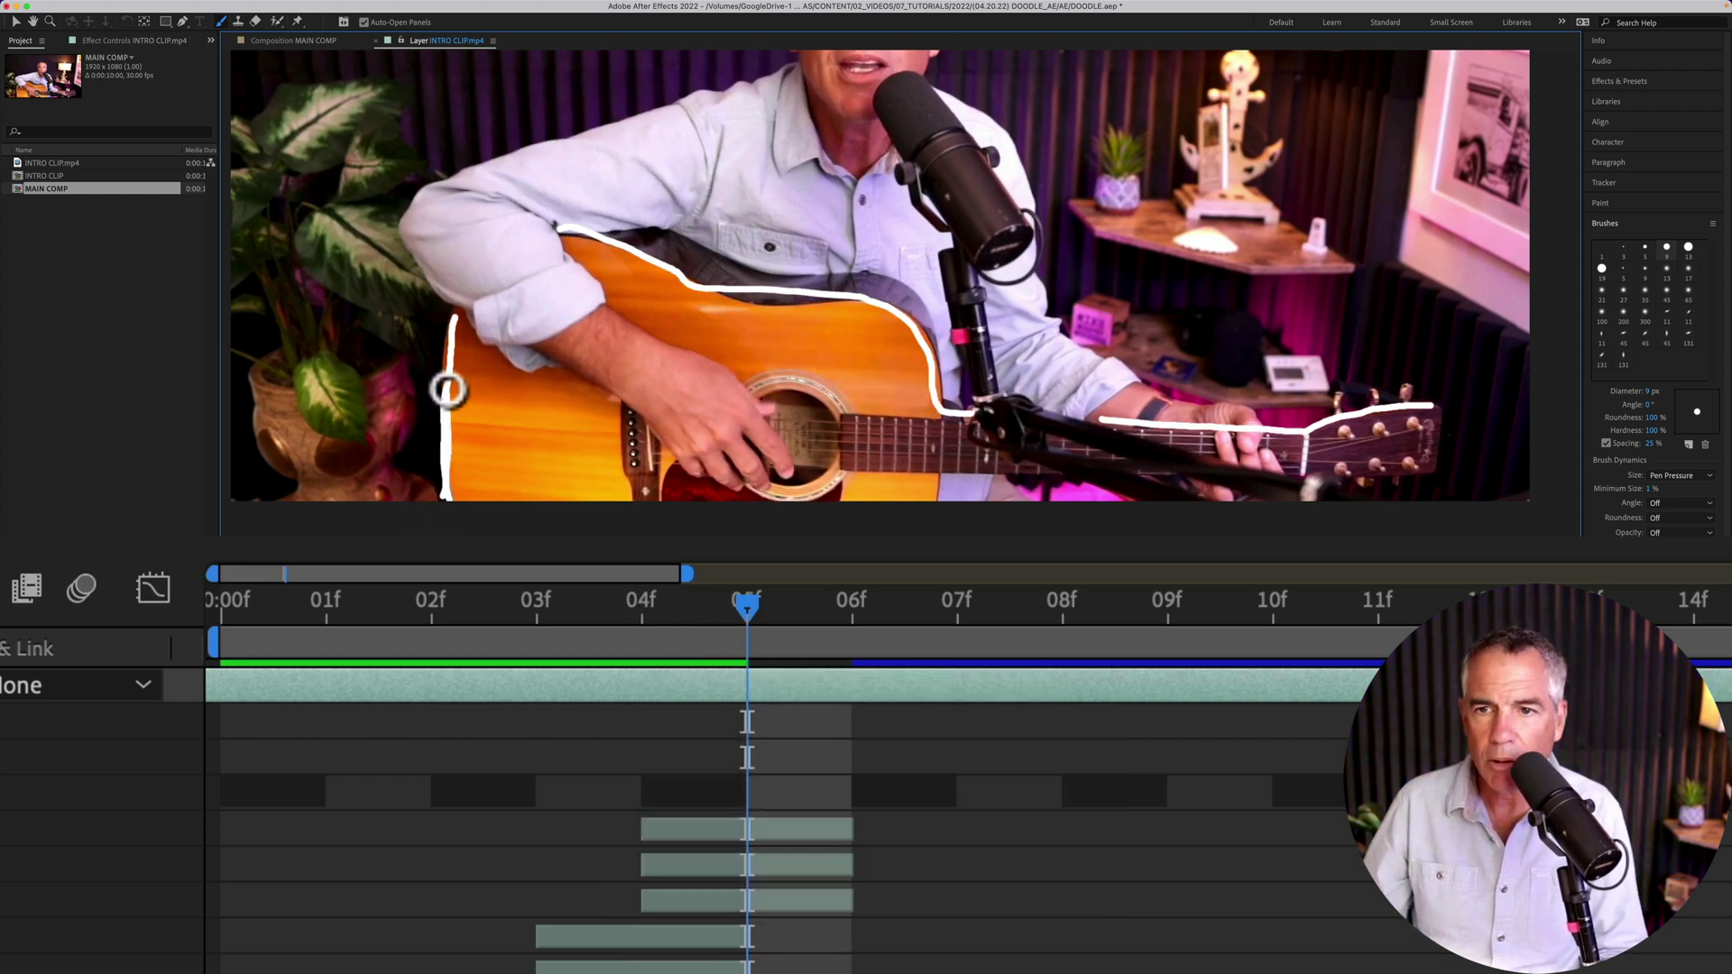
left_click_drag(1434, 408, 1249, 487)
Keep stepping through frames, tracing the guitar body and neck outline on each one.
key("Page_Down")
left_click_drag(566, 239, 947, 415)
key("Page_Down")
left_click_drag(1443, 411, 1127, 482)
key("Page_Down")
left_click_drag(455, 326, 933, 494)
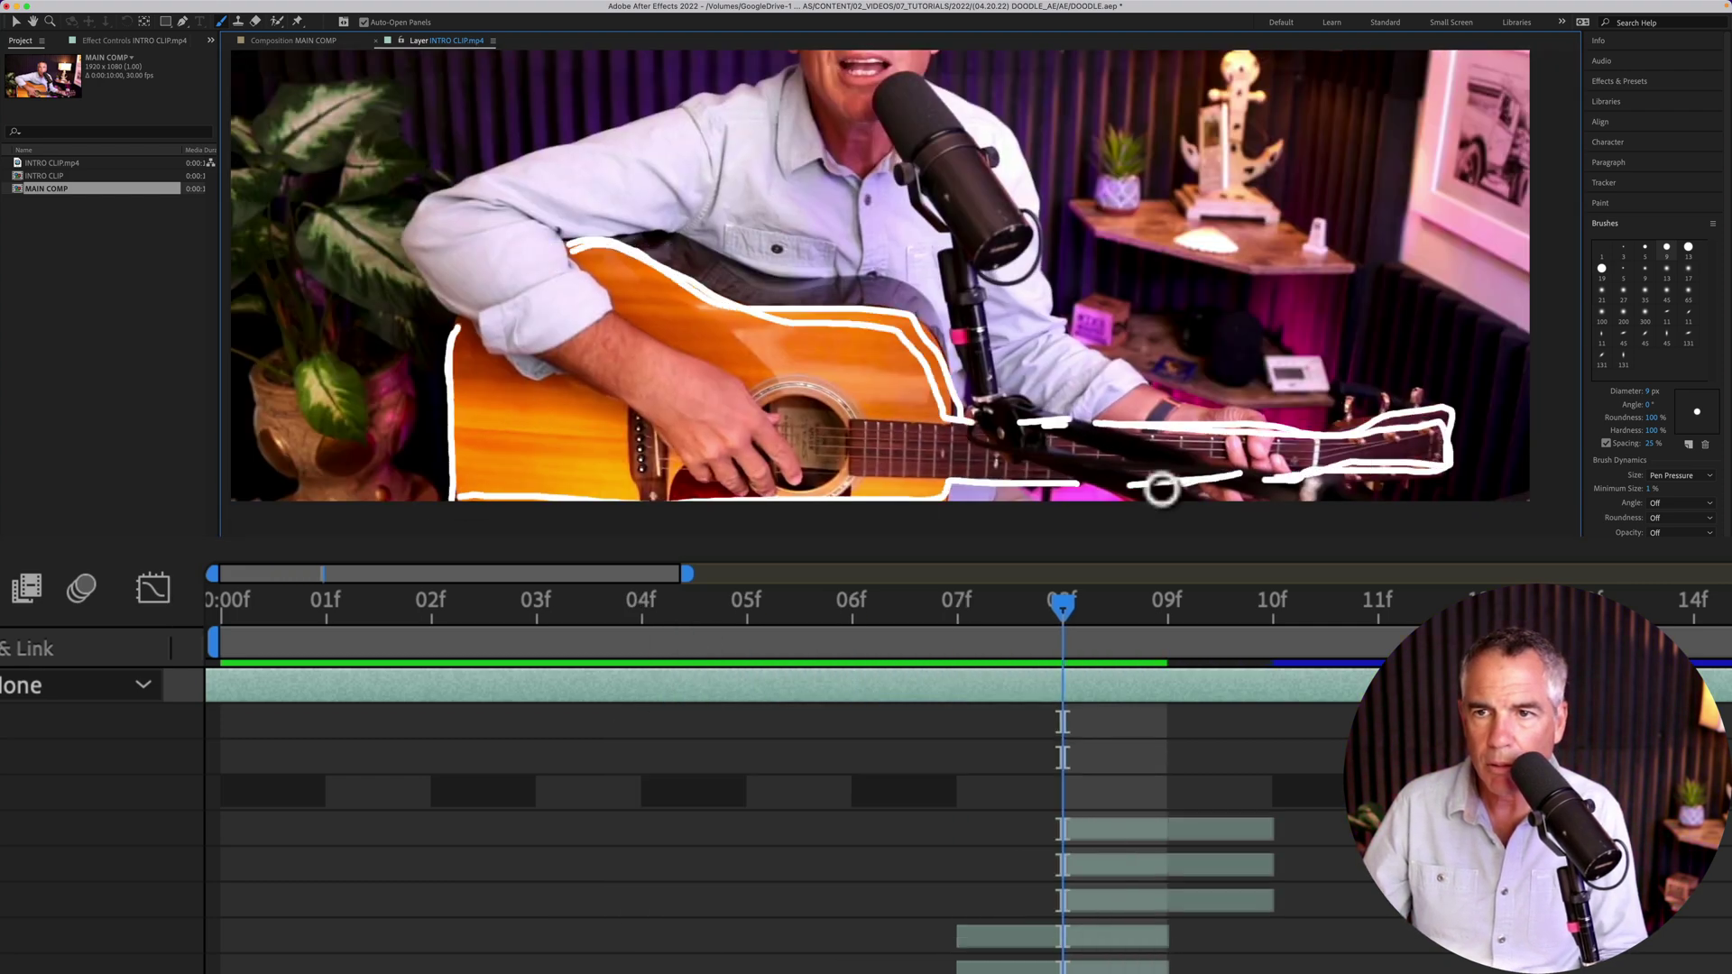
key("Page_Down")
left_click_drag(1443, 410, 1263, 478)
key("Page_Down")
left_click_drag(566, 239, 734, 491)
key("Page_Down")
left_click_drag(456, 327, 934, 493)
key("Page_Down")
key("Page_Down")
key("Page_Down")
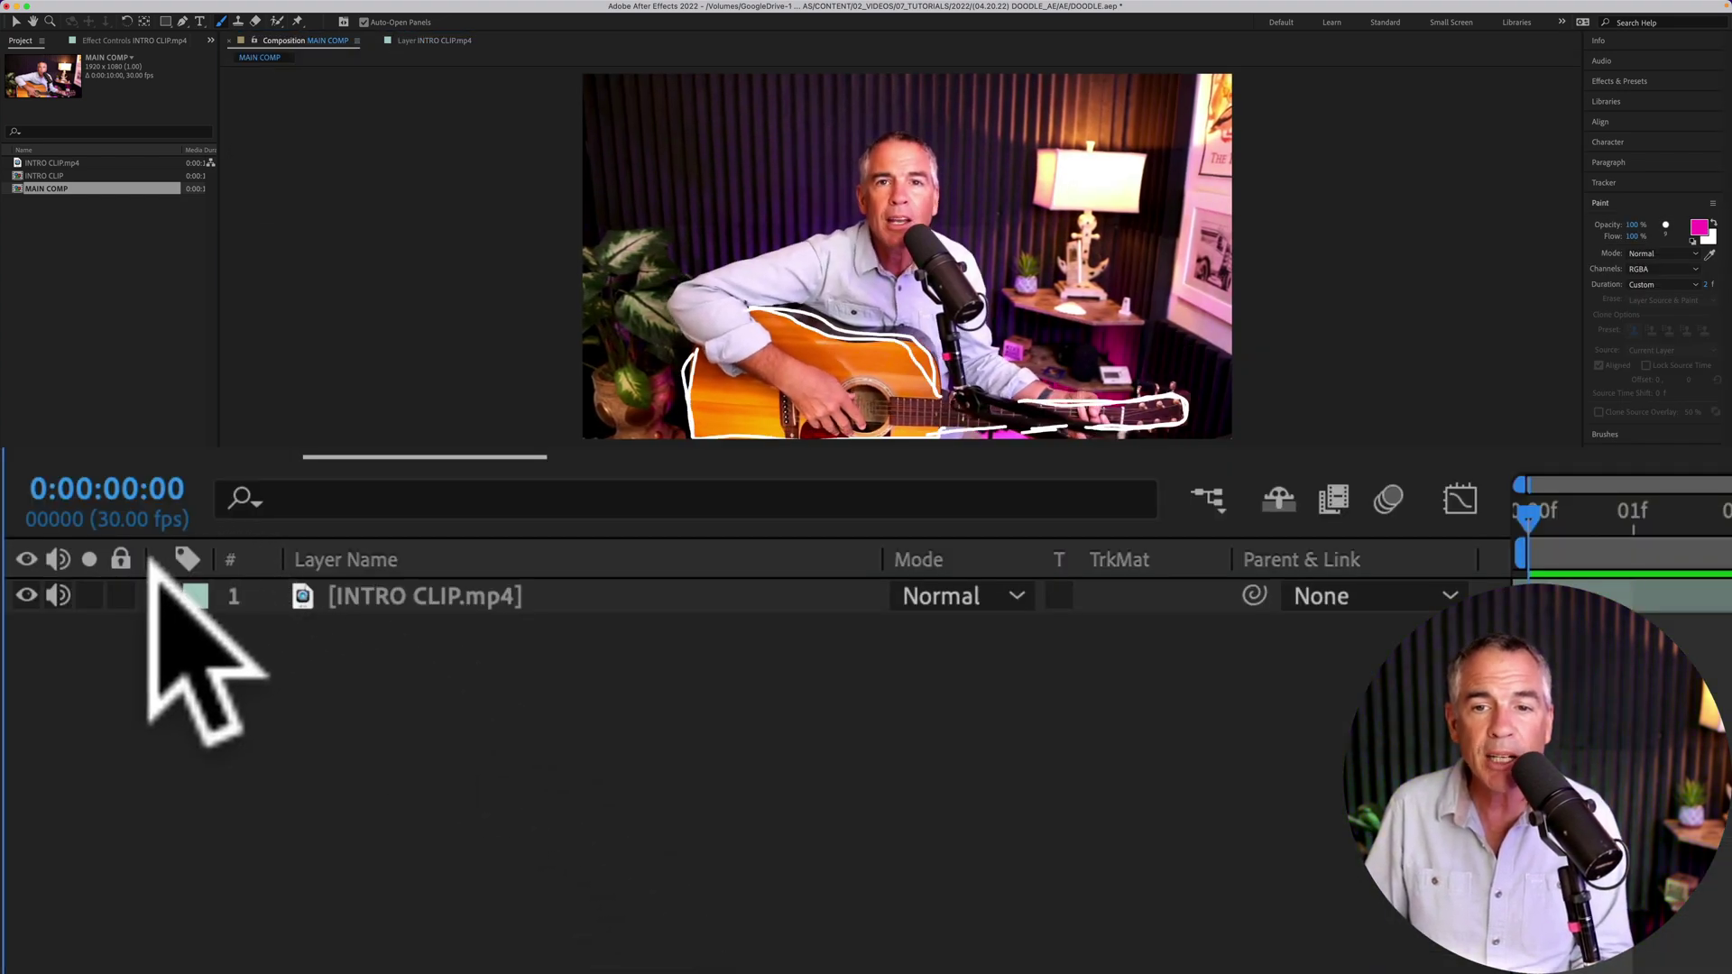
Expand the layer's Paint effect to review its Brush strokes, then collapse Effects.
left_click(160, 596)
left_click(224, 665)
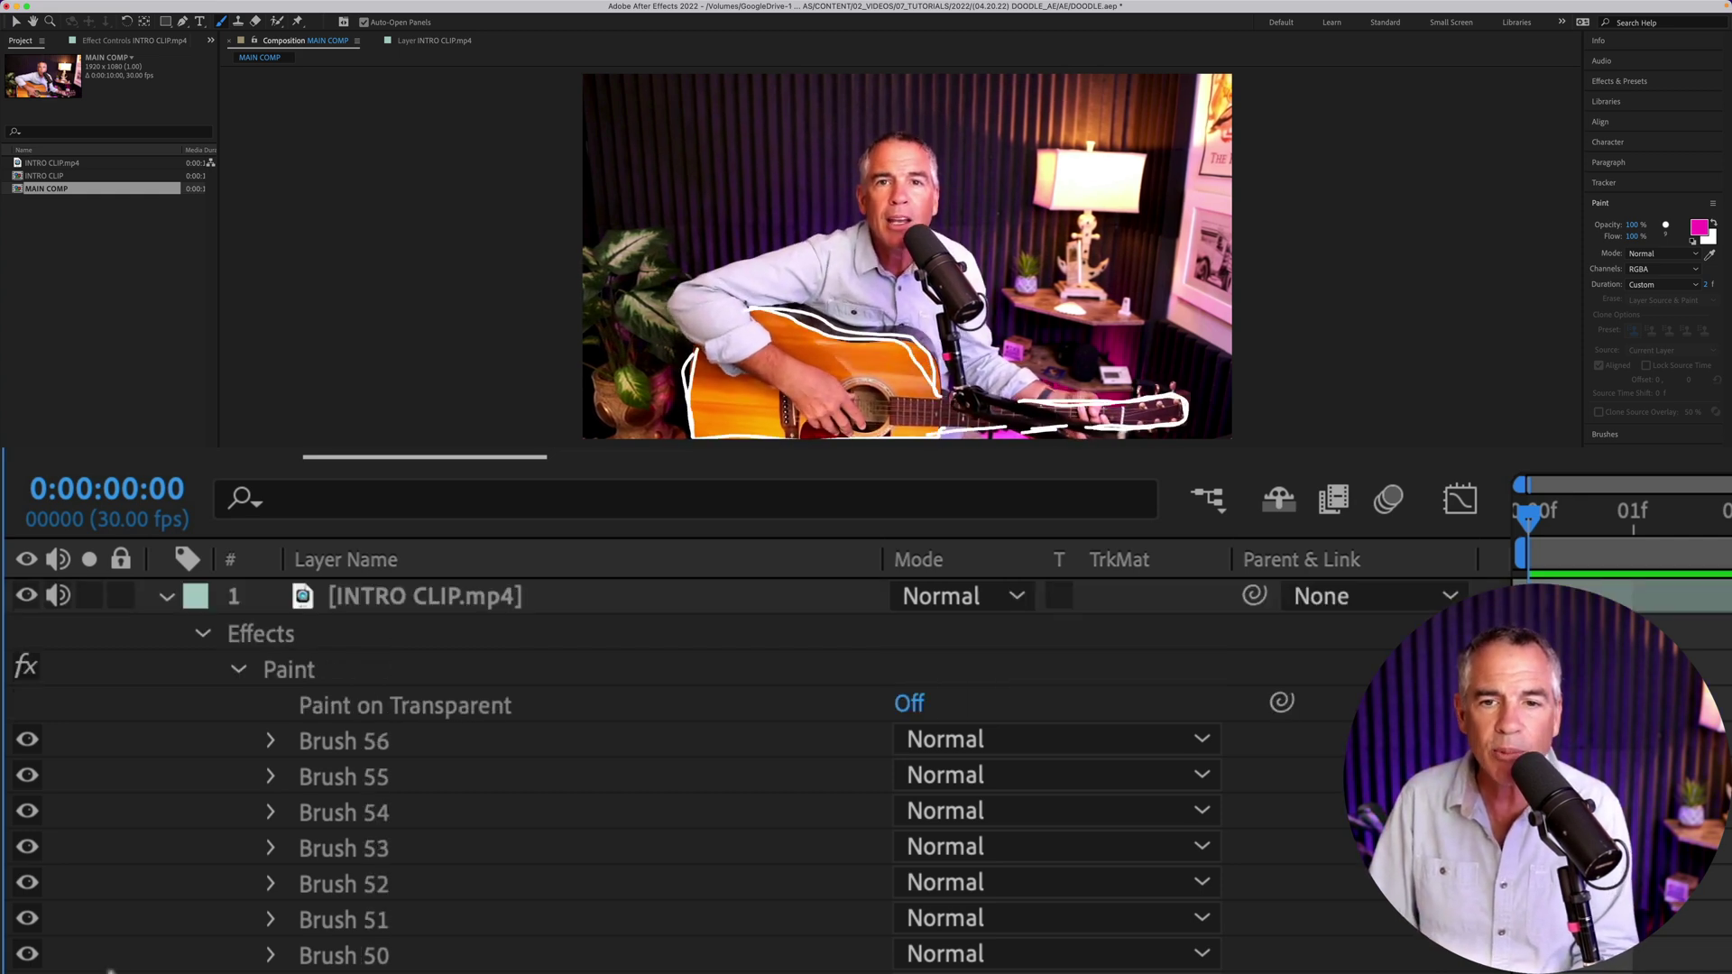
left_click(200, 633)
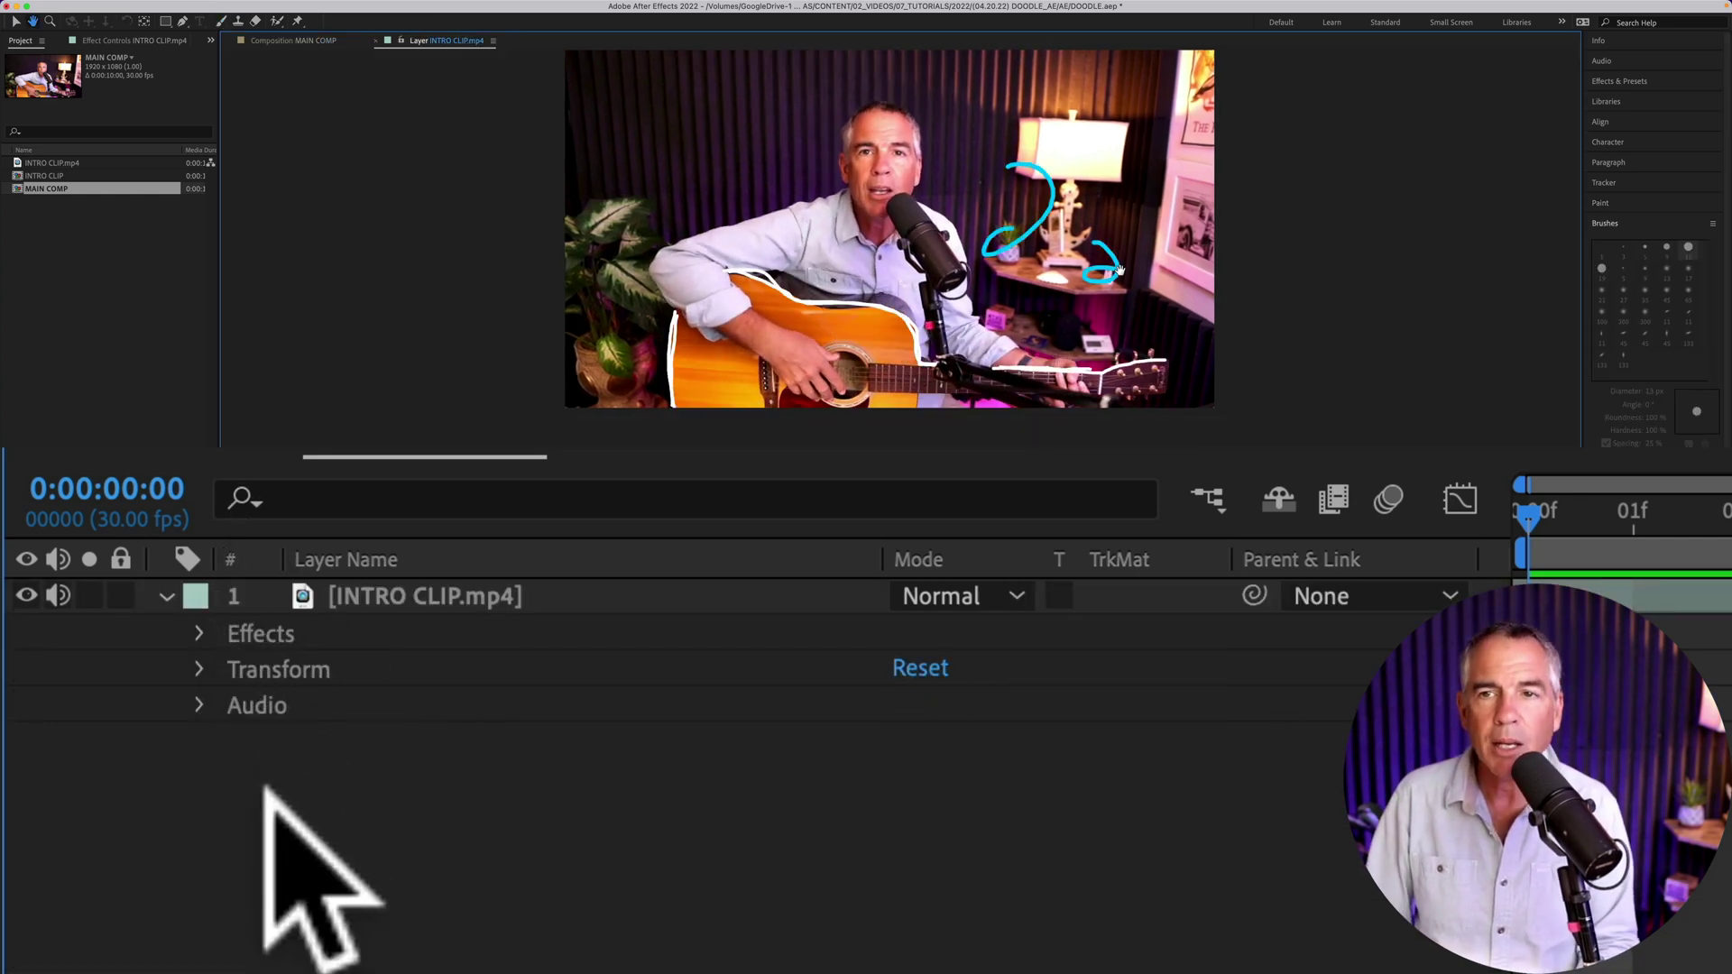